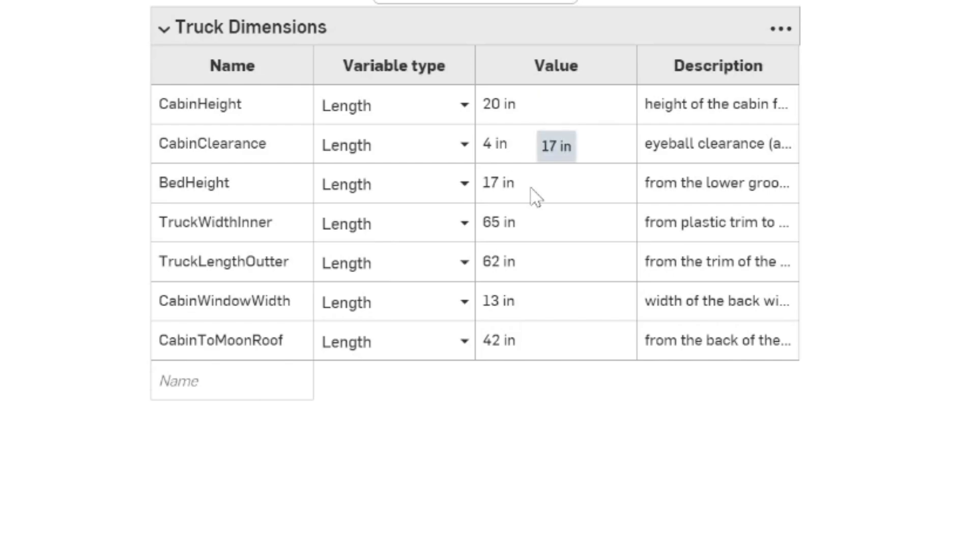
# - Set the TruckWidthInner variable in the Truck Dimensions table to 60 in
pyautogui.click(521, 227)
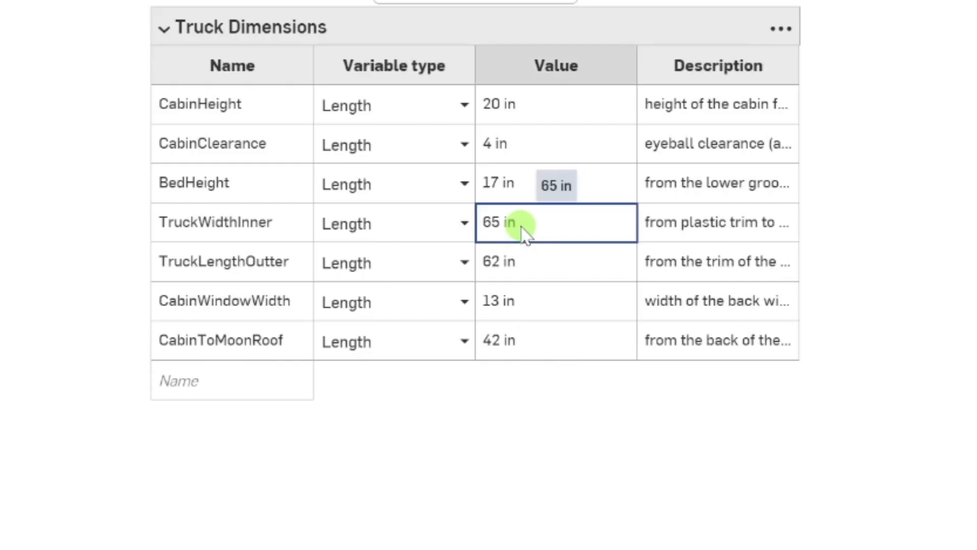
pyautogui.doubleClick(521, 227)
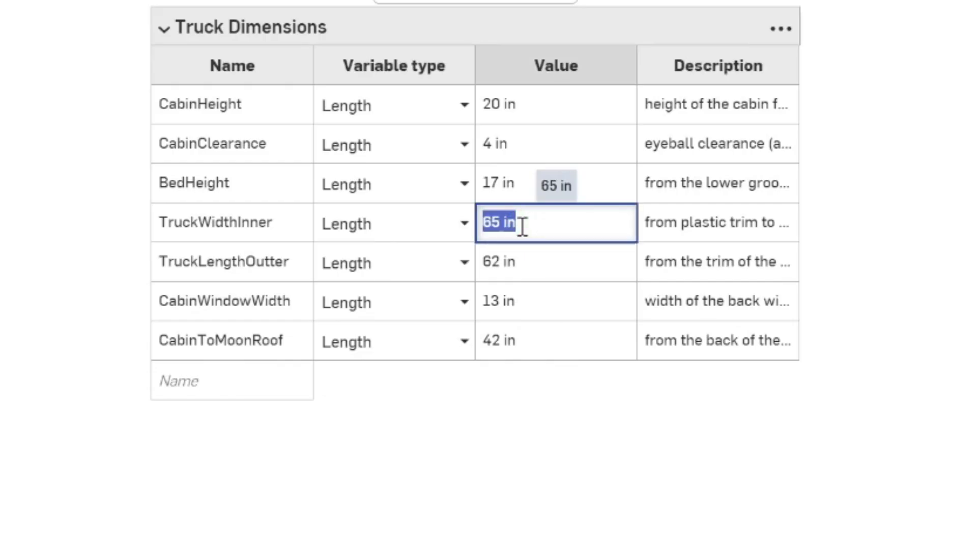
pyautogui.write('60')
pyautogui.press('Return')
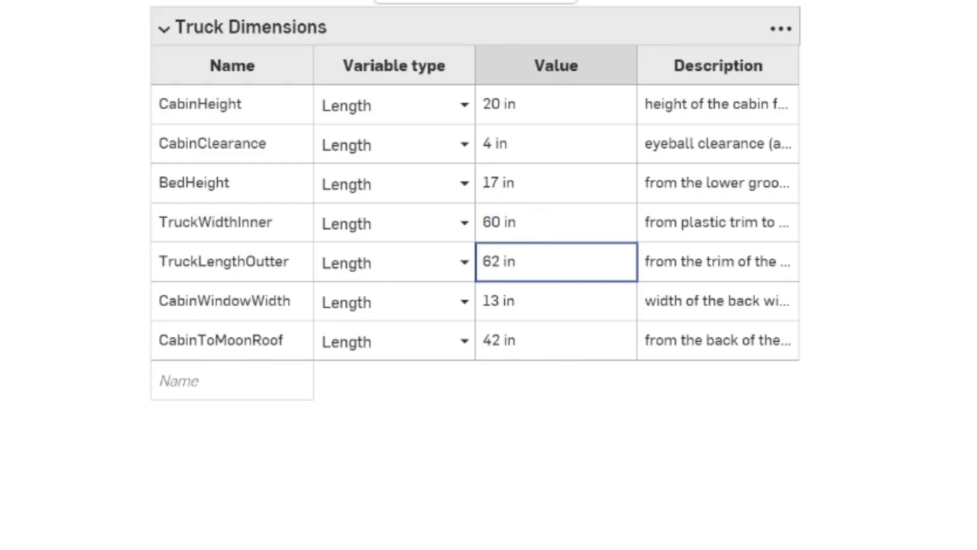
pyautogui.click(587, 405)
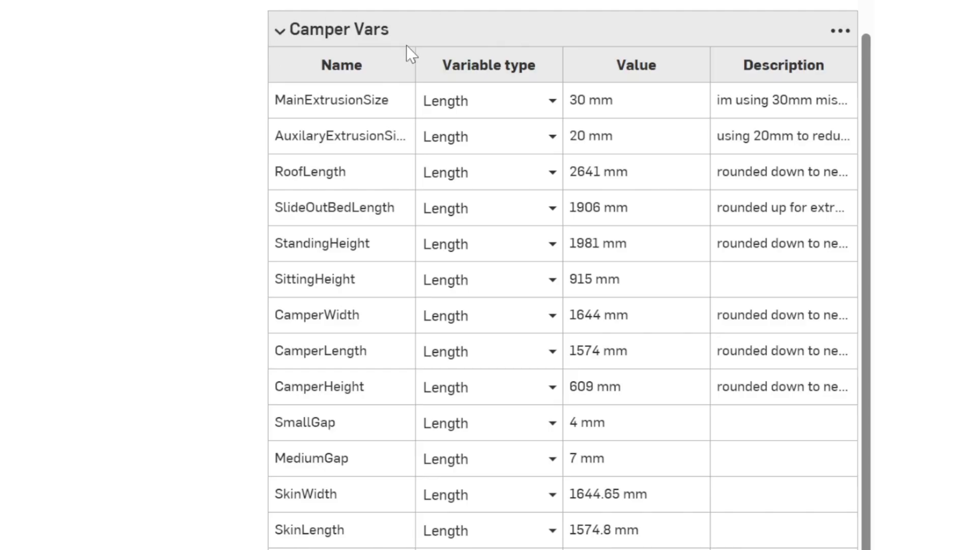
# - Replace the fixed 104in in the RoofLength formula with the sum #TruckLengthOutter+#CabinToMoonRoof, keeping the floor rounding to mm
pyautogui.moveTo(689, 183)
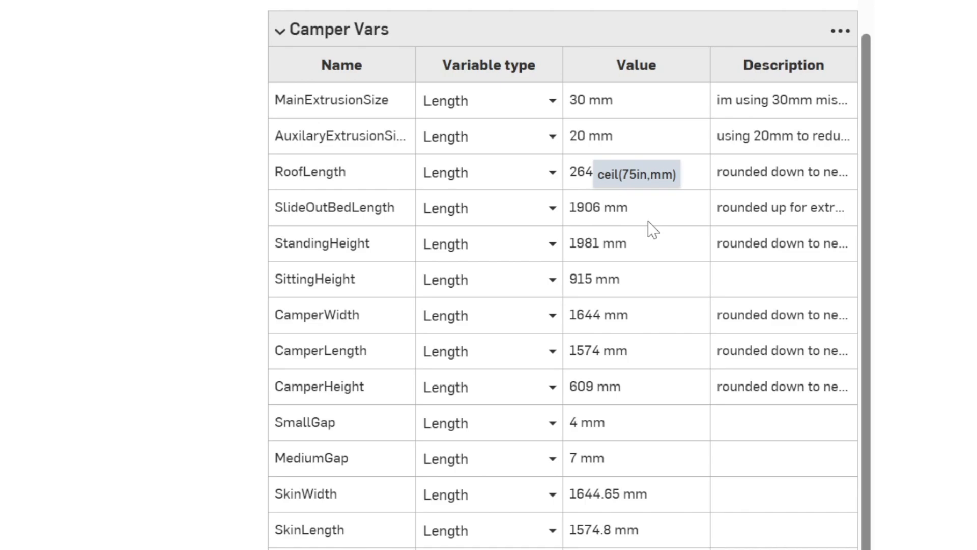
pyautogui.moveTo(627, 183)
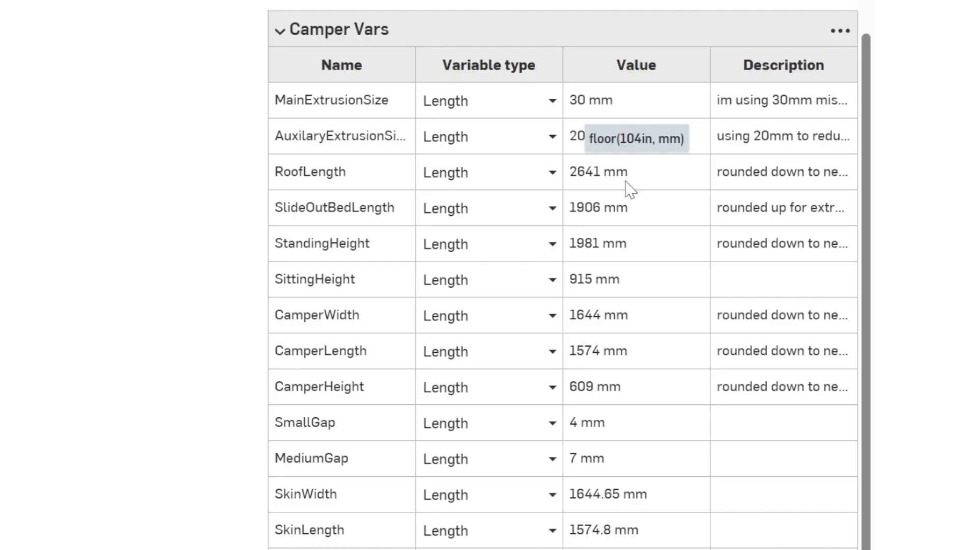
pyautogui.moveTo(646, 226)
pyautogui.click(599, 176)
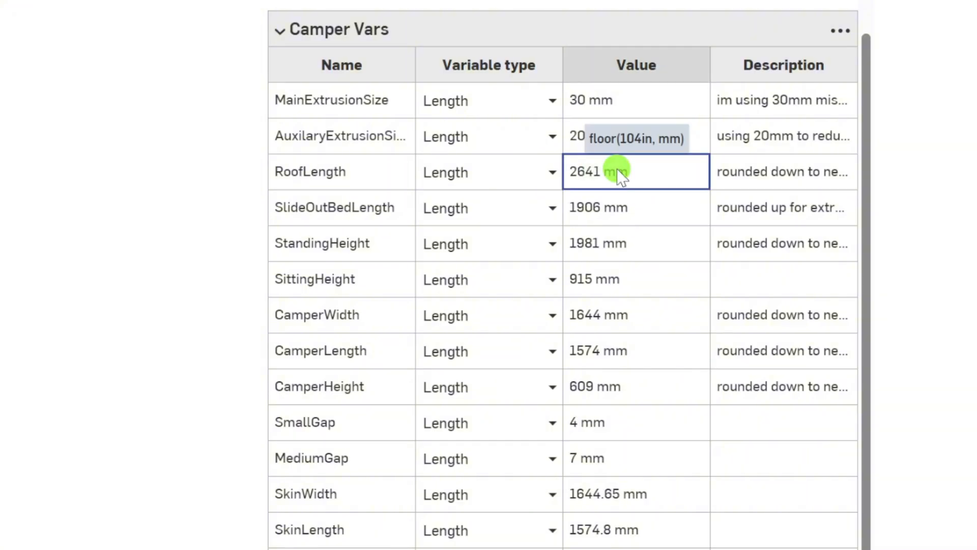
pyautogui.click(618, 171)
pyautogui.click(617, 170)
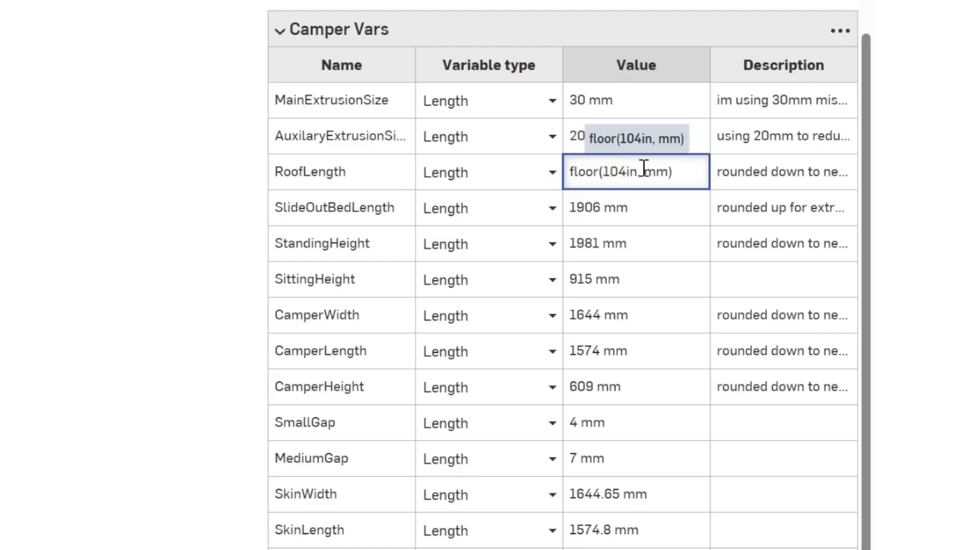
pyautogui.press('Right')
pyautogui.press('Right')
pyautogui.press('Right')
pyautogui.press('BackSpace')
pyautogui.press('BackSpace')
pyautogui.press('BackSpace')
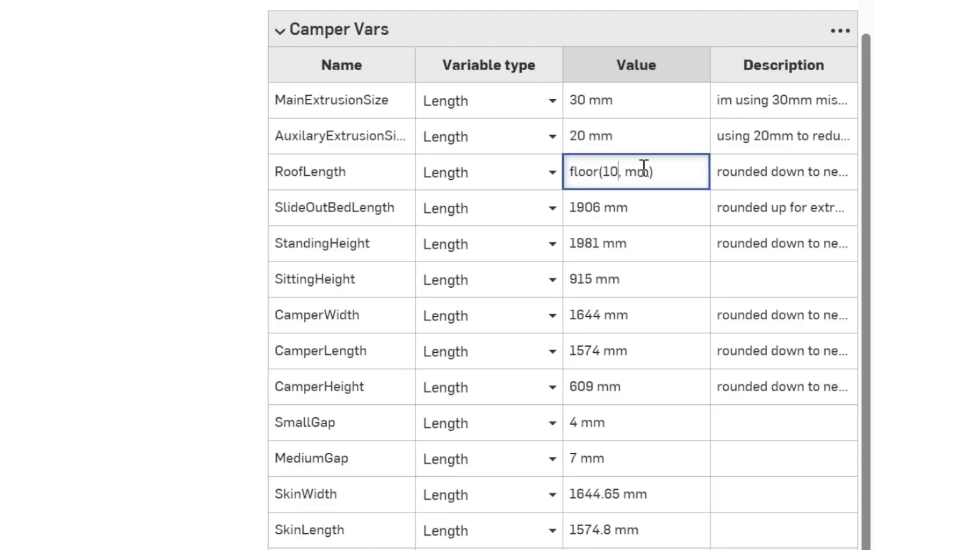
pyautogui.press('BackSpace')
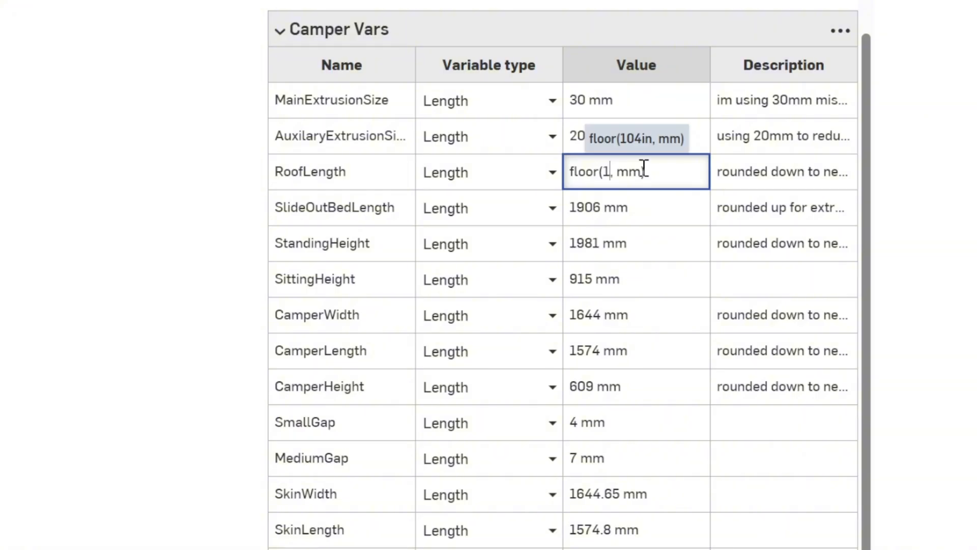
pyautogui.press('BackSpace')
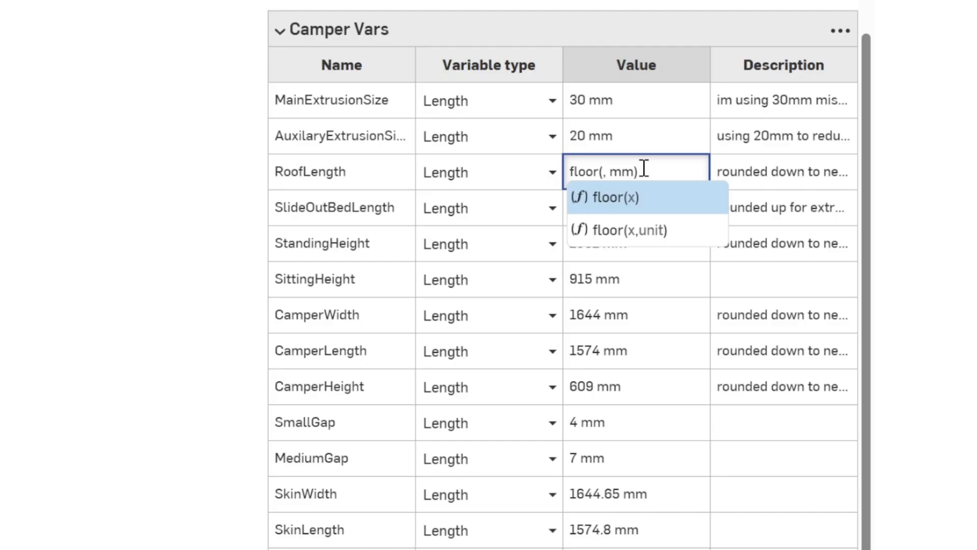
pyautogui.write('TruckL')
pyautogui.click(657, 194)
pyautogui.write('+')
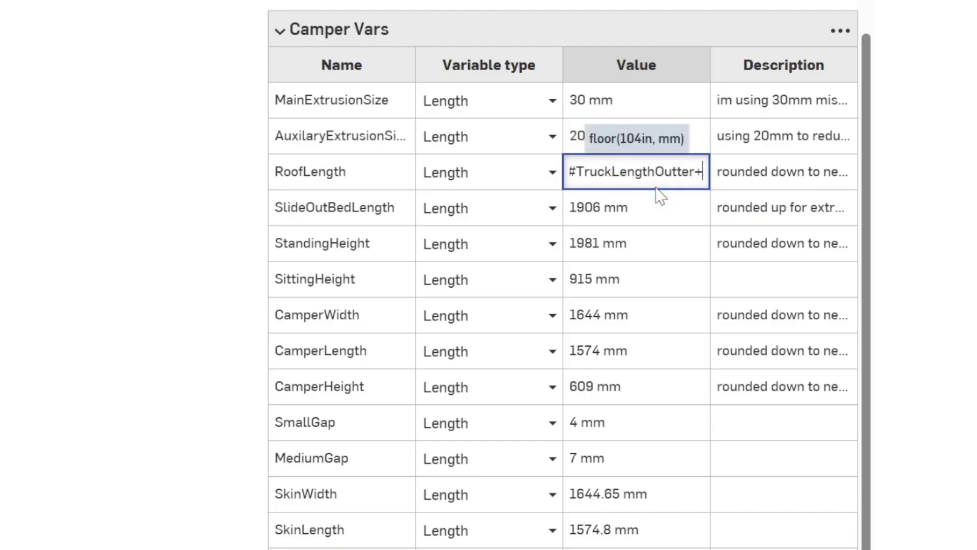
pyautogui.write('Moon')
pyautogui.click(657, 194)
pyautogui.press('Return')
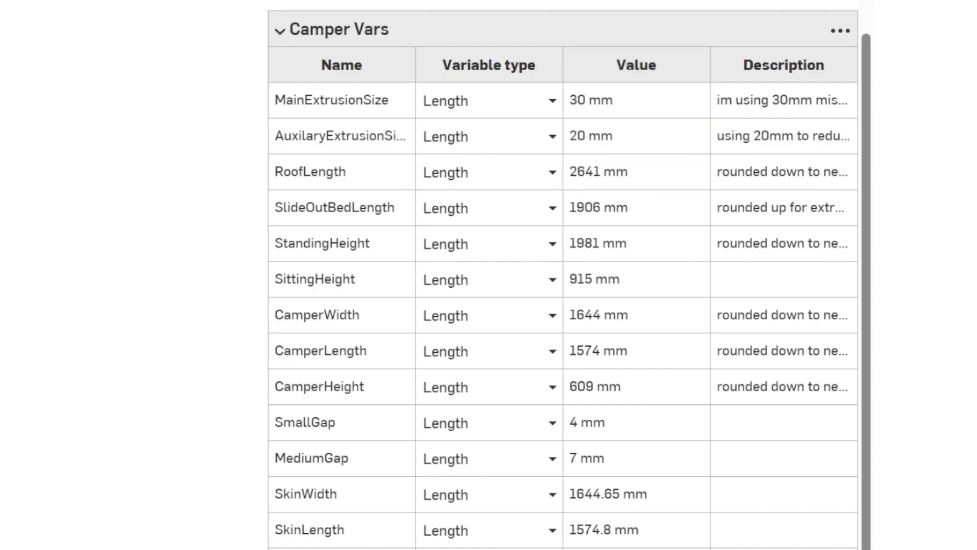
# - Examine the formulas behind the bed, height, camper width and skin variables in the Camper Vars table
pyautogui.moveTo(620, 204)
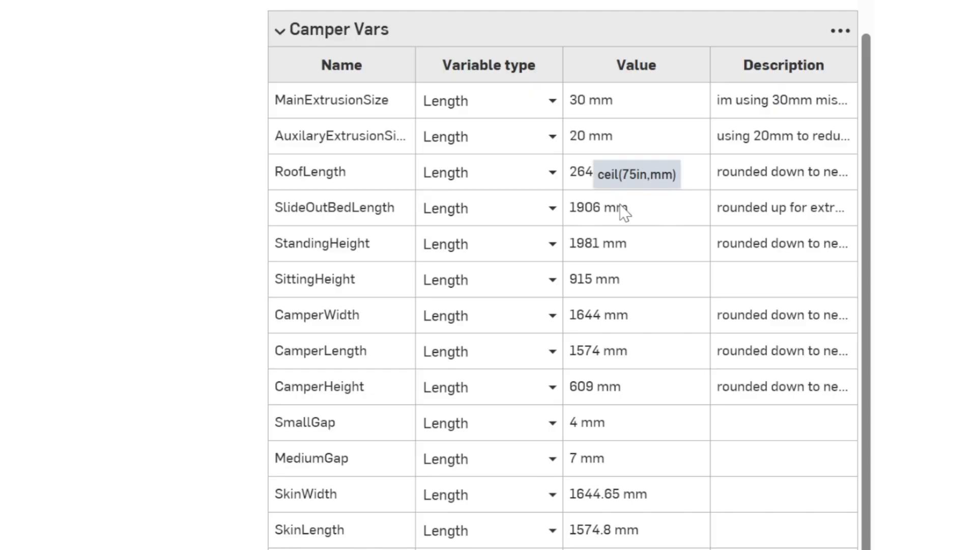
pyautogui.moveTo(605, 255)
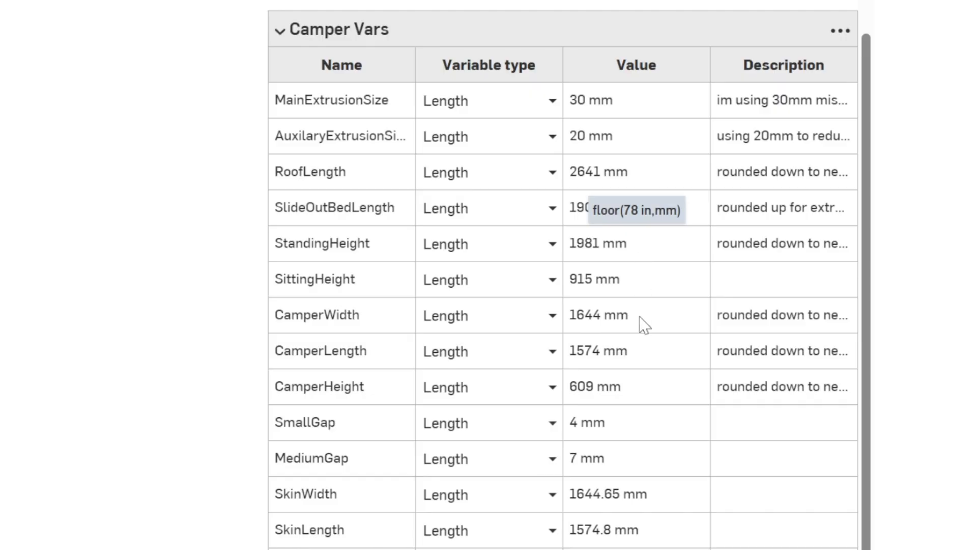
pyautogui.moveTo(646, 281)
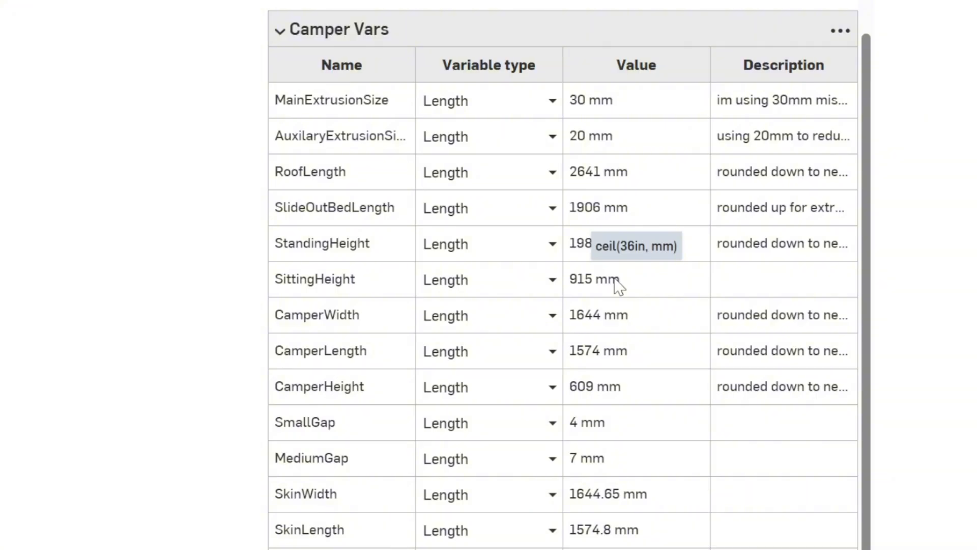
pyautogui.moveTo(603, 329)
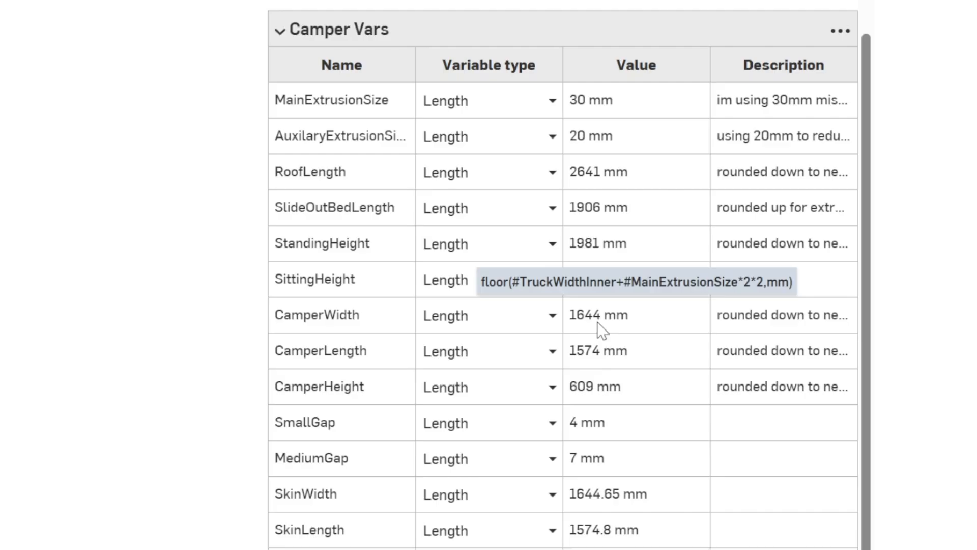
pyautogui.press('Return')
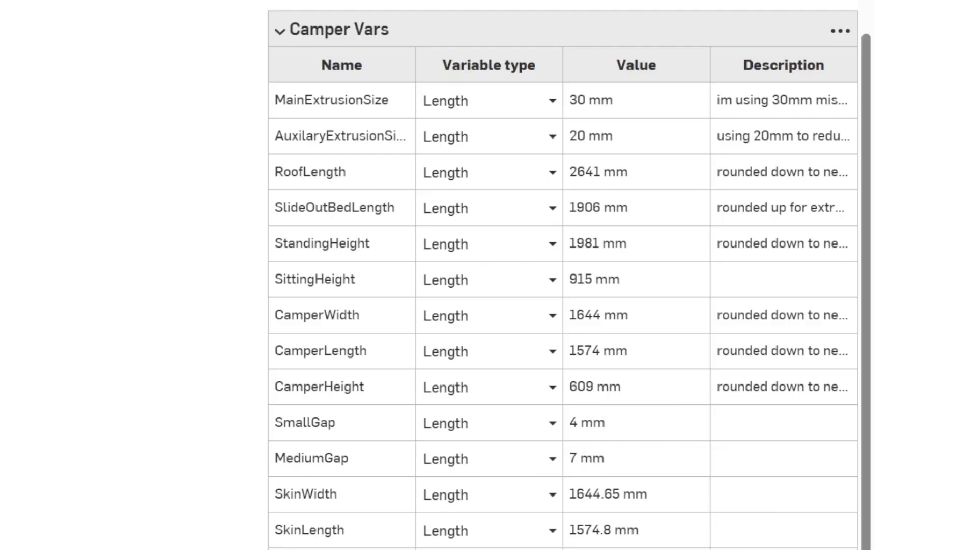
pyautogui.scroll(-3, 239, 471)
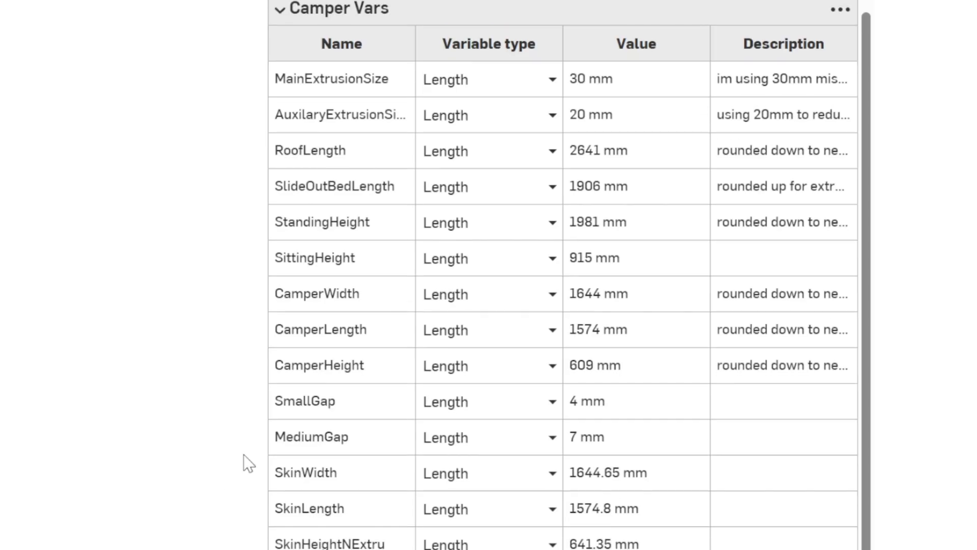
pyautogui.scroll(-4, 244, 420)
pyautogui.moveTo(609, 346)
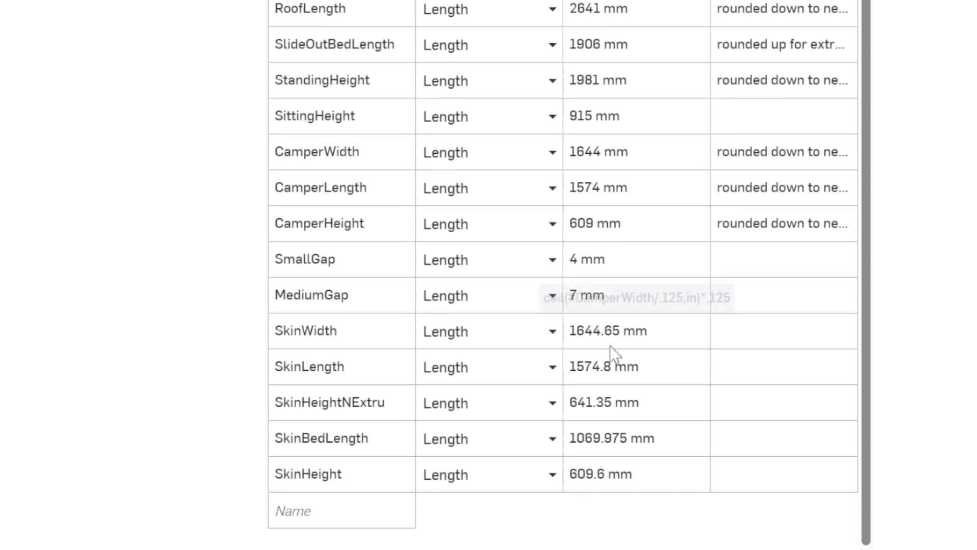
pyautogui.click(614, 316)
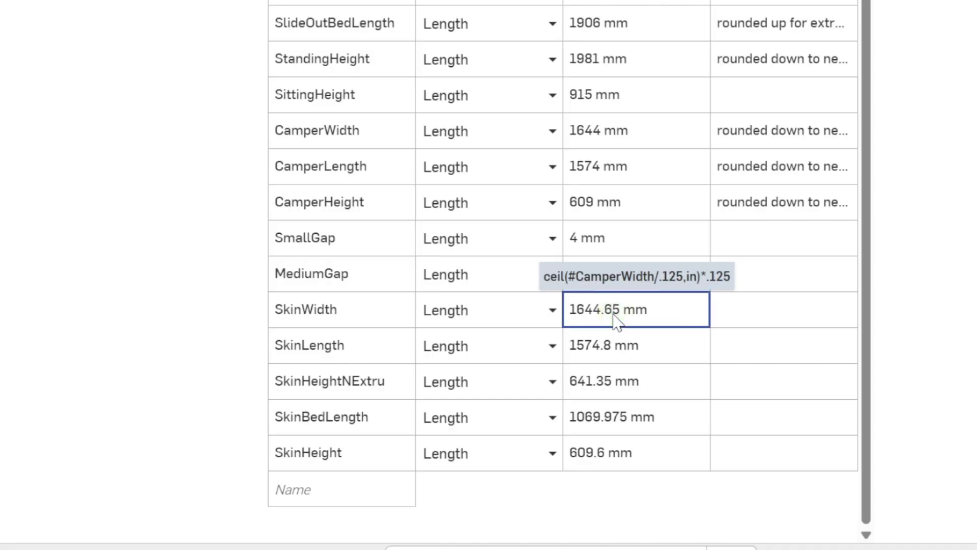
pyautogui.moveTo(640, 342)
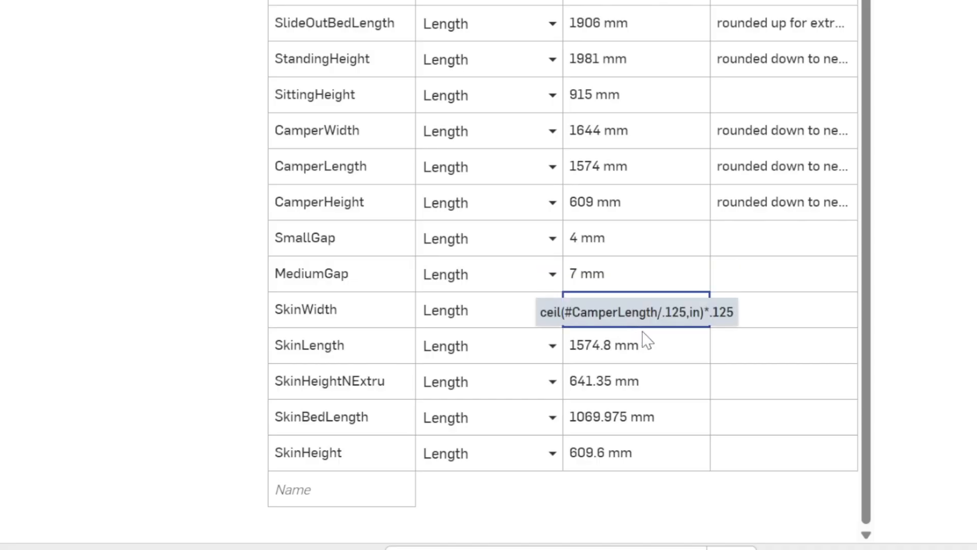
pyautogui.moveTo(669, 409)
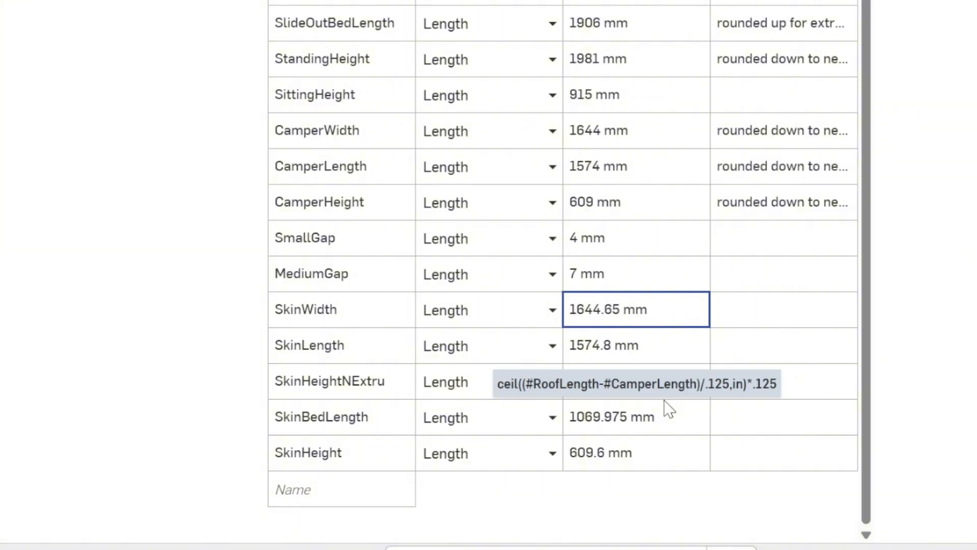
pyautogui.moveTo(626, 311)
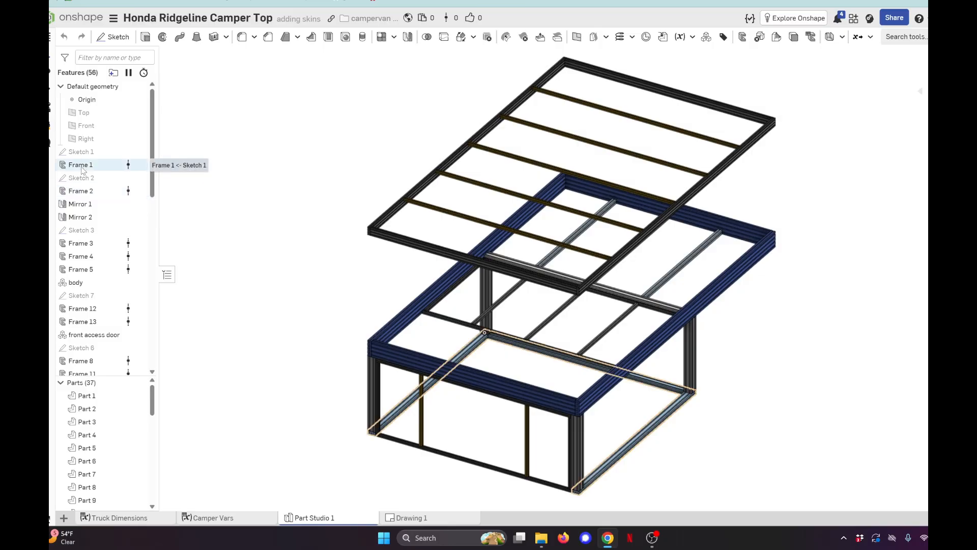
# - Roll the Part Studio 1 feature history back to just after Frame 1
pyautogui.scroll(-8, 80, 340)
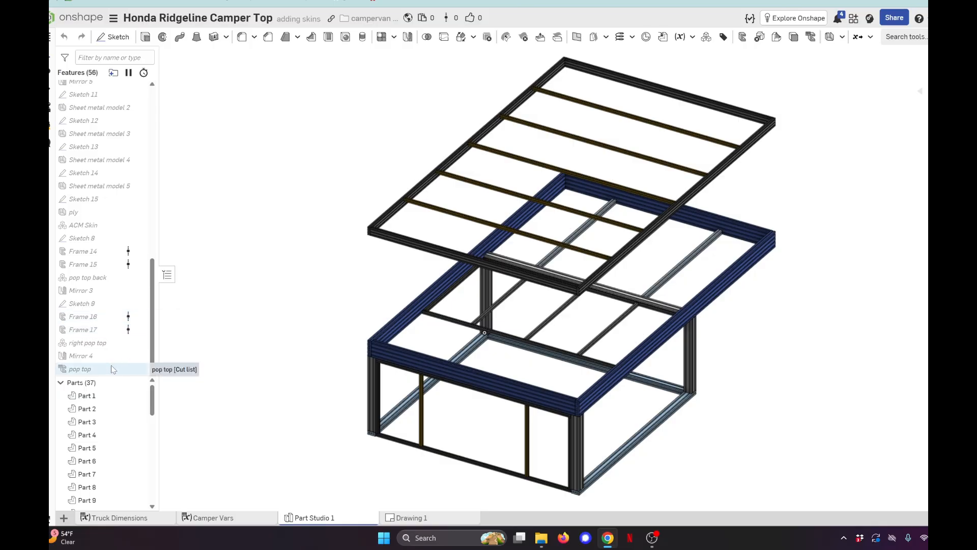
pyautogui.scroll(3, 86, 339)
pyautogui.scroll(4, 104, 335)
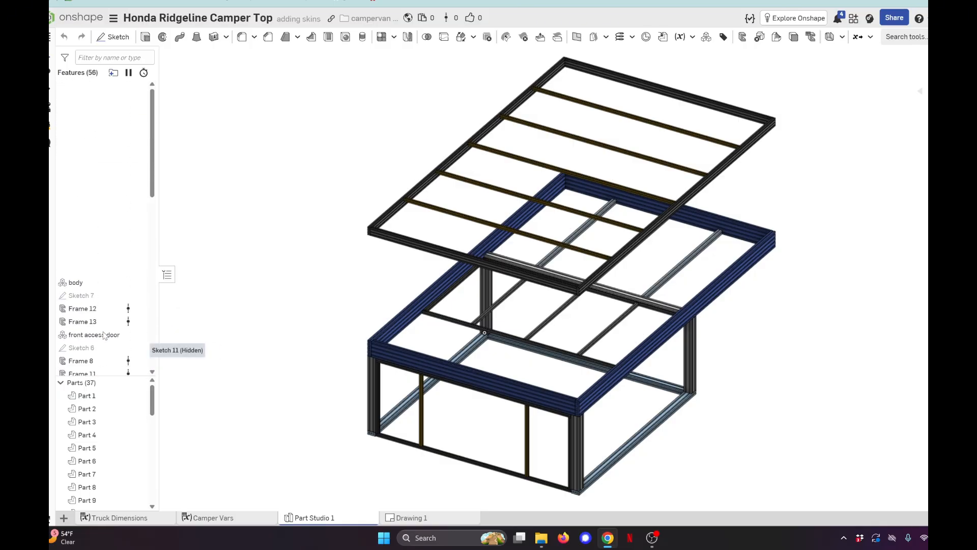
pyautogui.moveTo(104, 335); pyautogui.dragTo(96, 175)
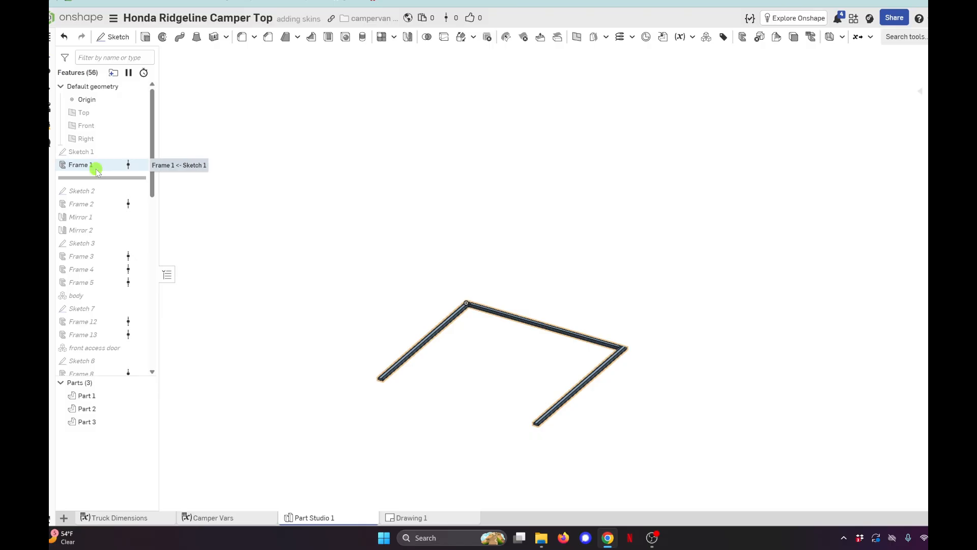
# - Open Frame 1 for editing and inspect the extrusion size and shape settings of its 8020 simple profile
pyautogui.click(98, 172)
pyautogui.doubleClick(97, 172)
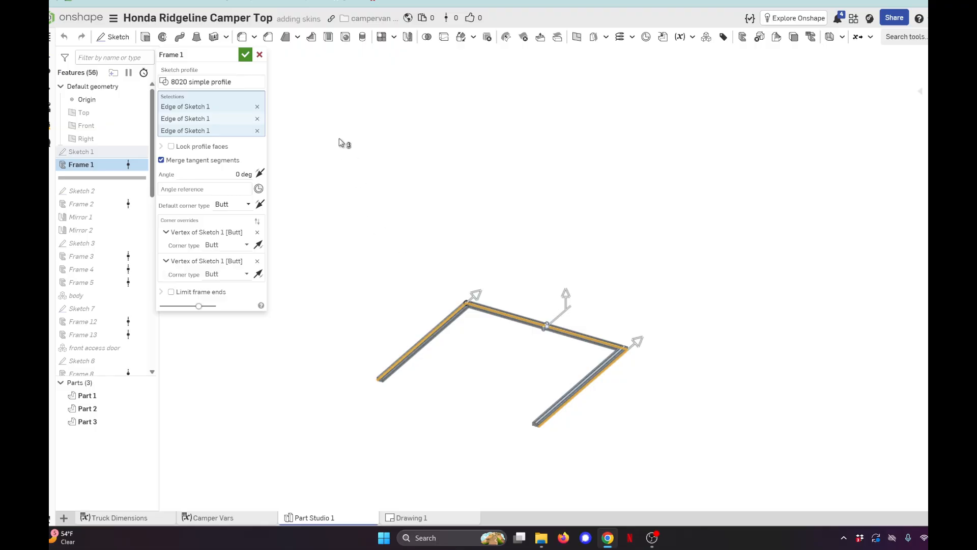
pyautogui.scroll(3, 458, 420)
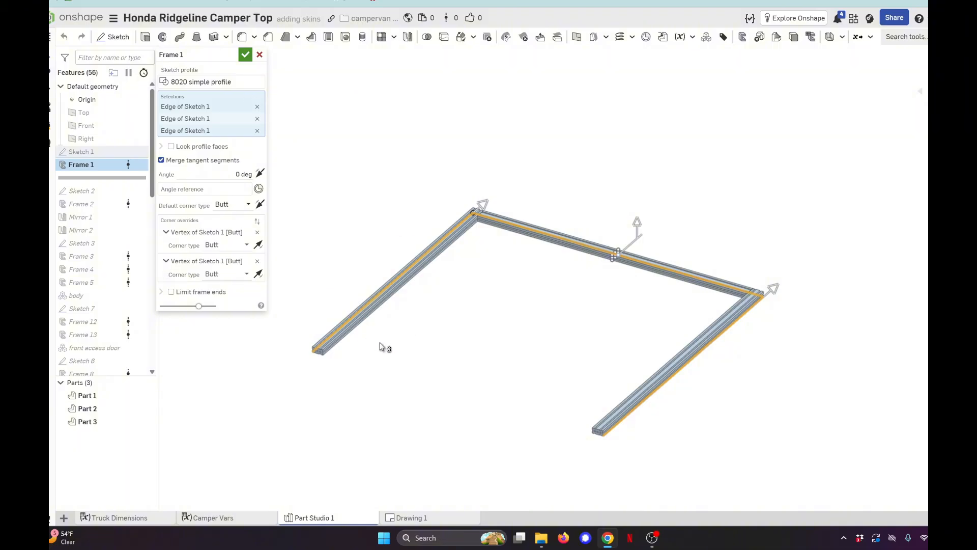
pyautogui.click(241, 89)
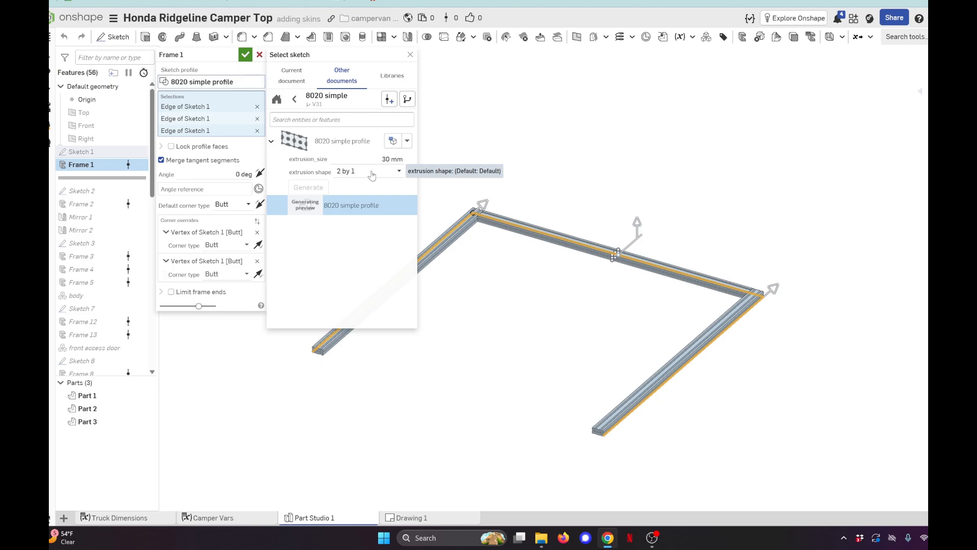
# - Try the Onshape frame profiles library's 8020 30 Series profile 30-3001 on Frame 1, browse the other 30 Series profiles, and cancel the edit
pyautogui.click(392, 78)
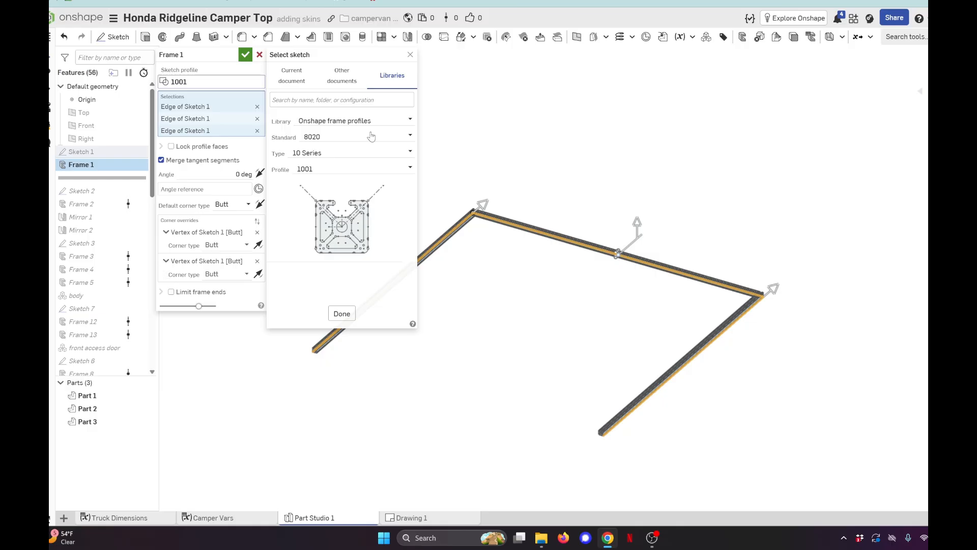
pyautogui.click(370, 136)
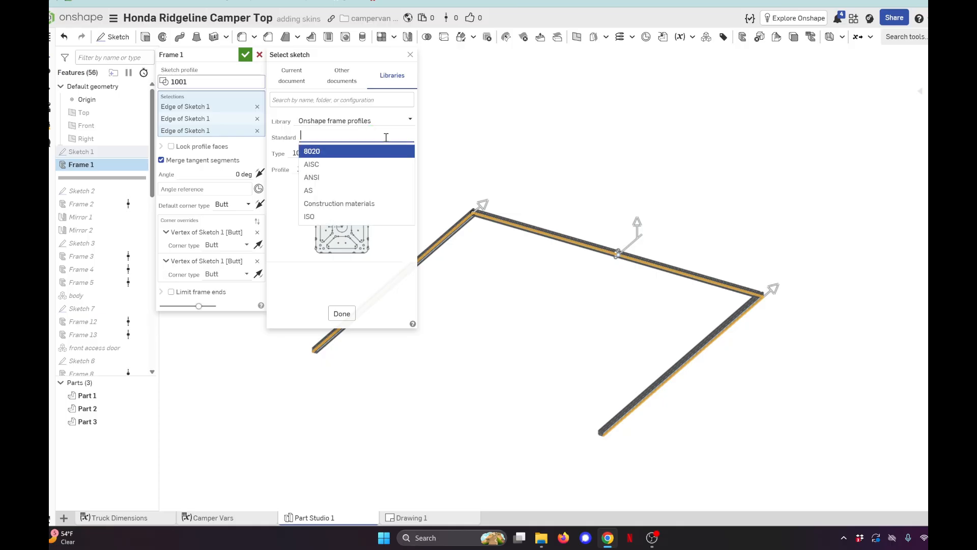
pyautogui.click(371, 151)
pyautogui.click(362, 151)
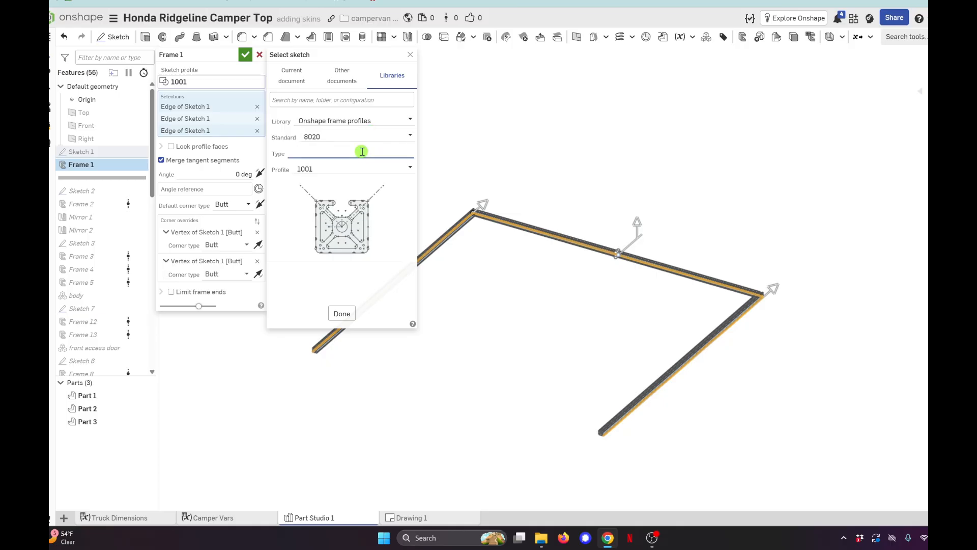
pyautogui.click(329, 219)
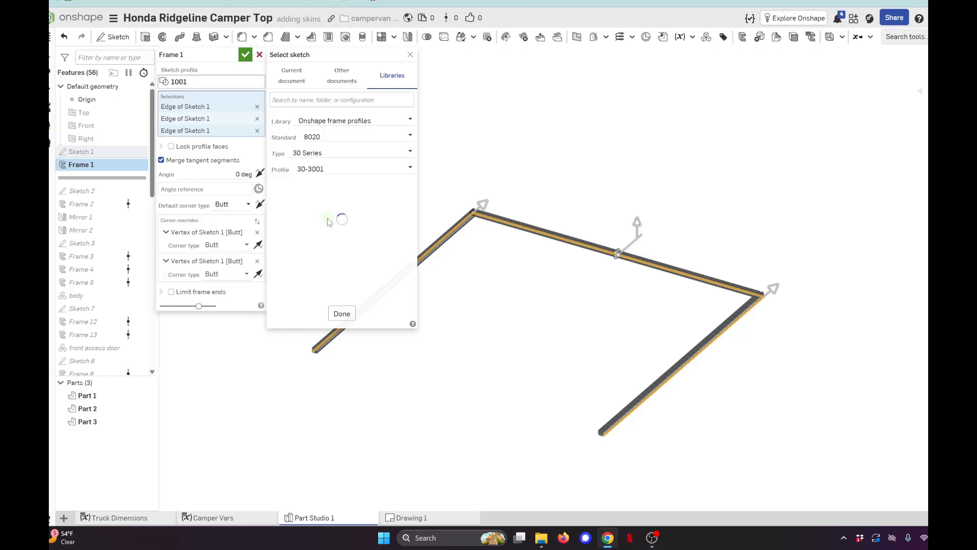
pyautogui.click(330, 169)
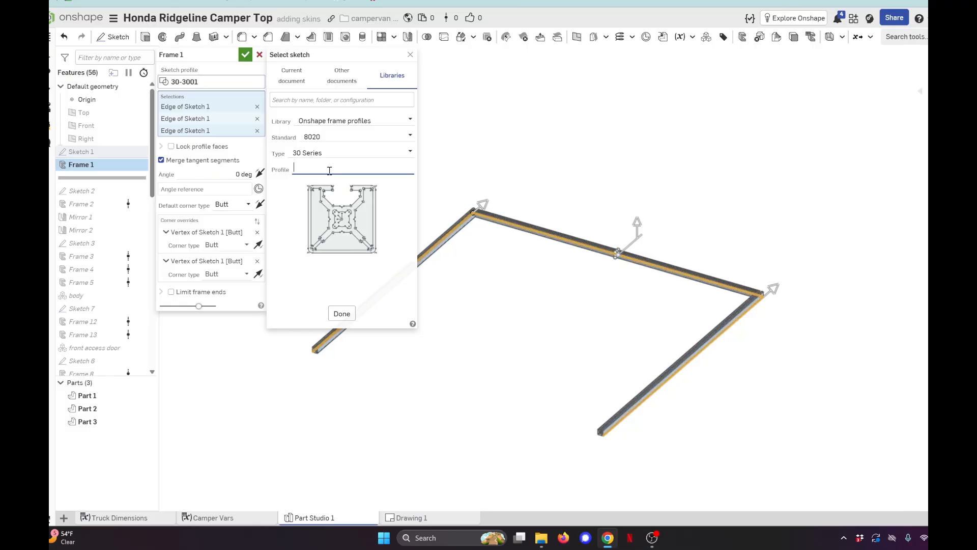
pyautogui.scroll(-3, 333, 246)
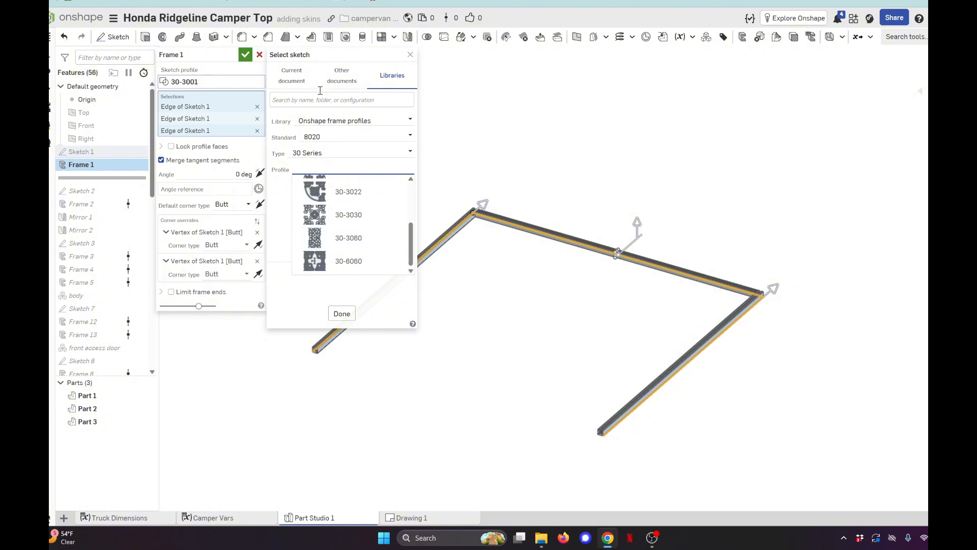
pyautogui.click(410, 54)
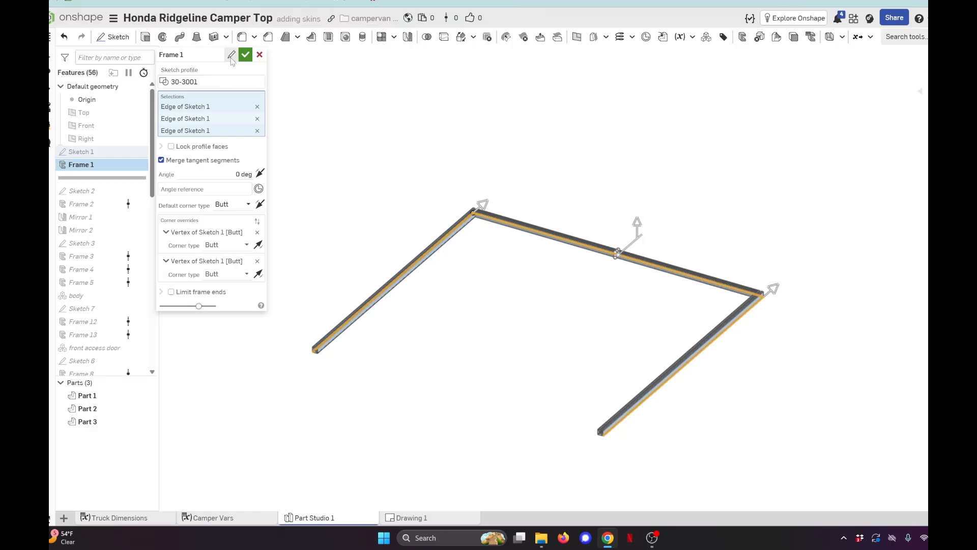
pyautogui.click(259, 55)
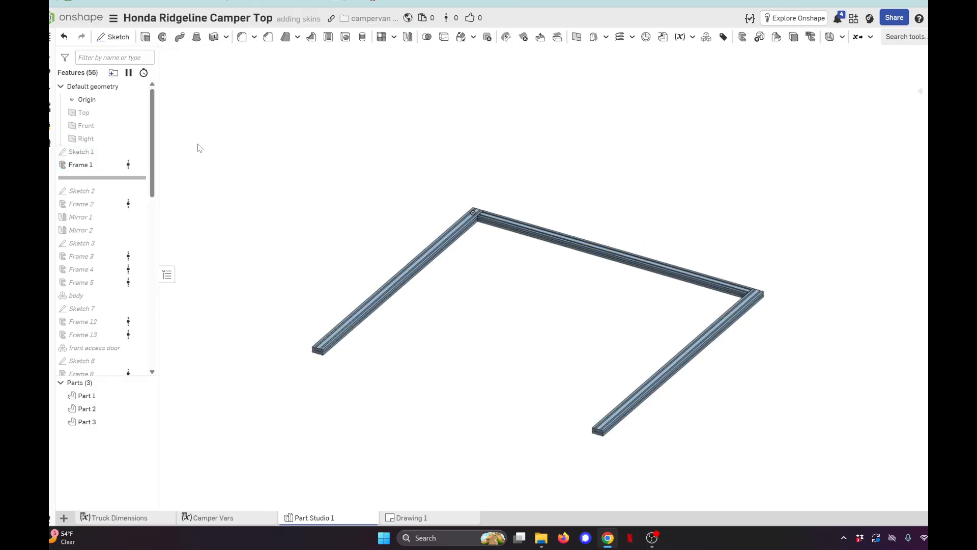
# - Switch to the 8020 simple document and preview the 1 by 1 extrusion shape configuration
pyautogui.hotkey('ctrl', 'Tab')
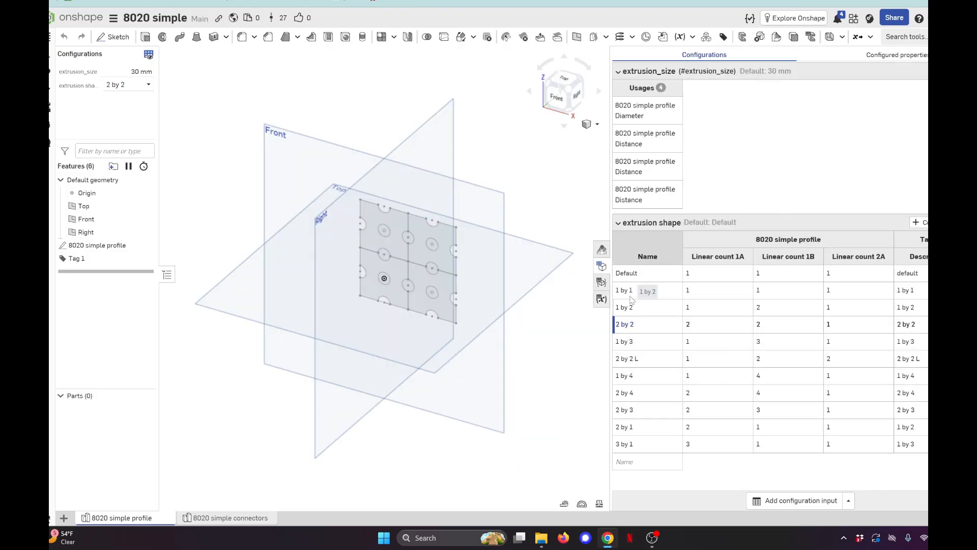
pyautogui.rightClick(632, 293)
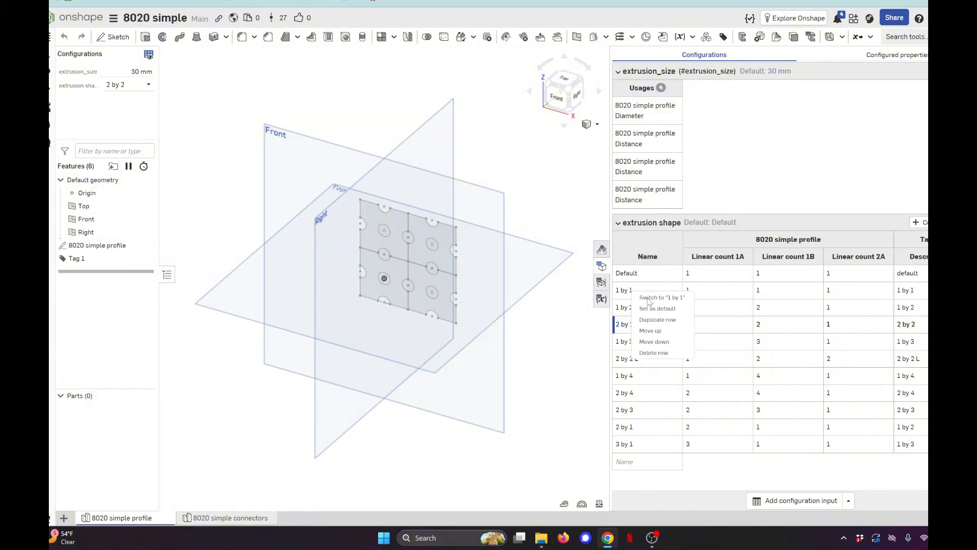
pyautogui.click(650, 298)
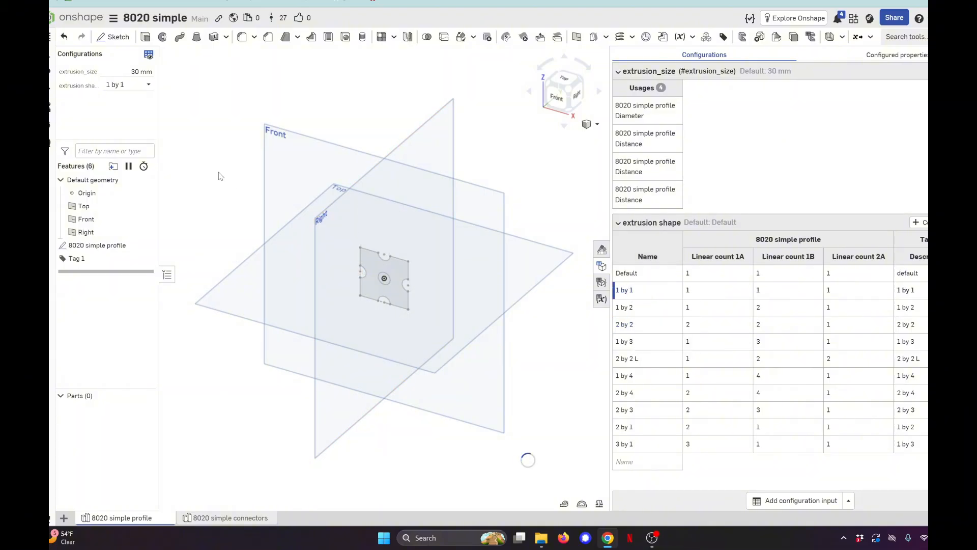
# - Open the 8020 simple profile sketch and examine its square outline, slot cutouts, center hole and size dimensions
pyautogui.click(115, 246)
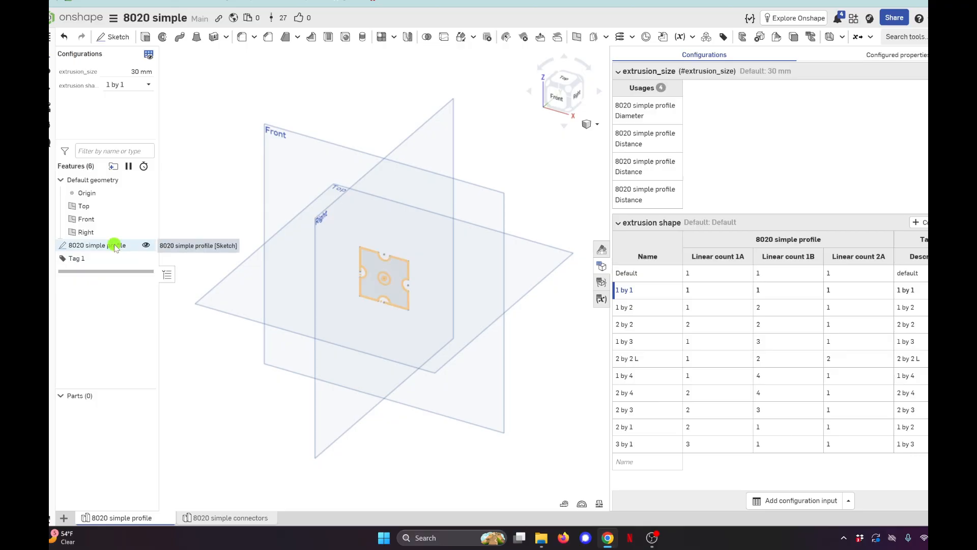
pyautogui.doubleClick(116, 247)
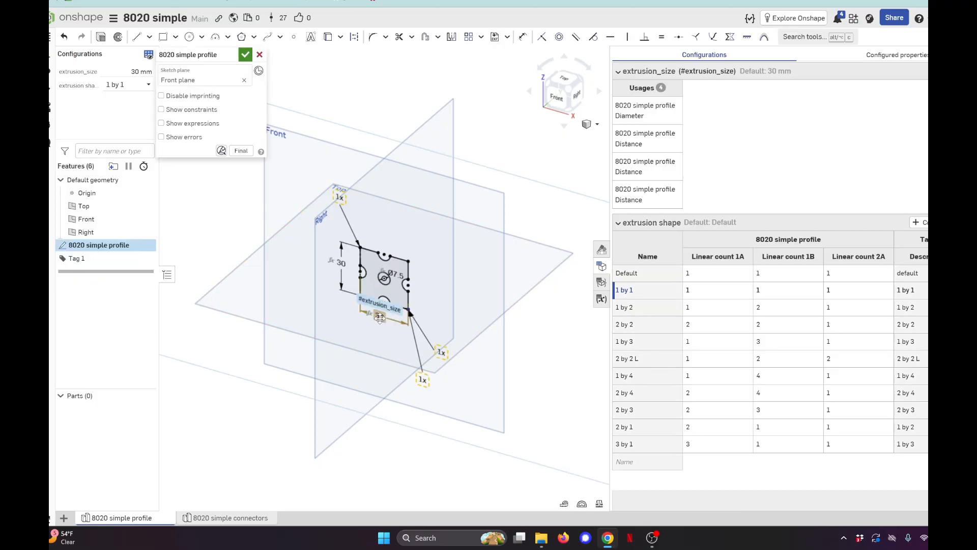
pyautogui.scroll(3, 363, 348)
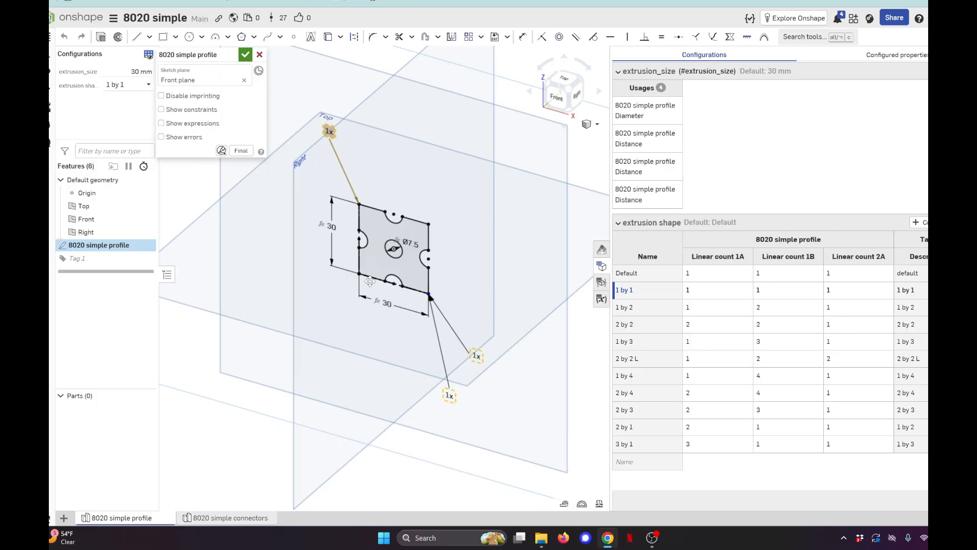
pyautogui.click(395, 223)
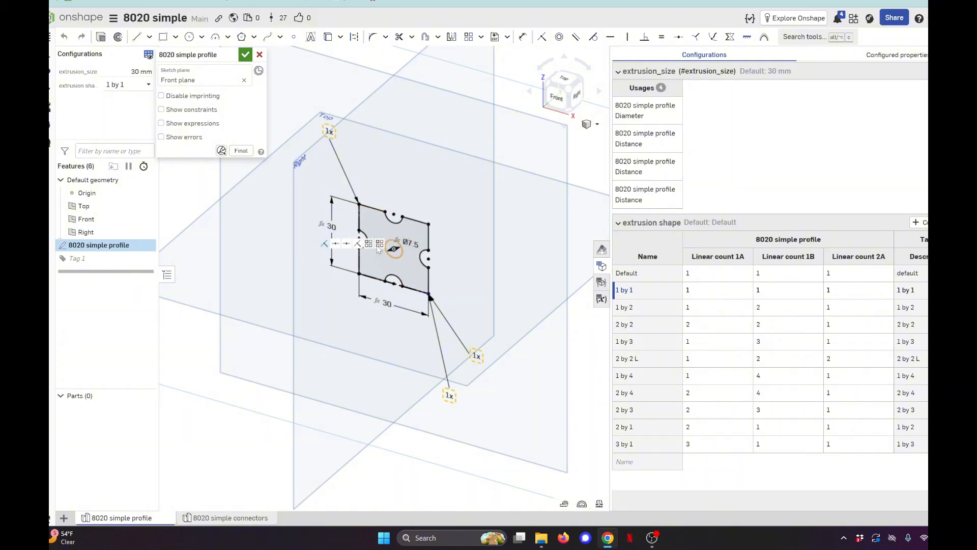
pyautogui.click(386, 213)
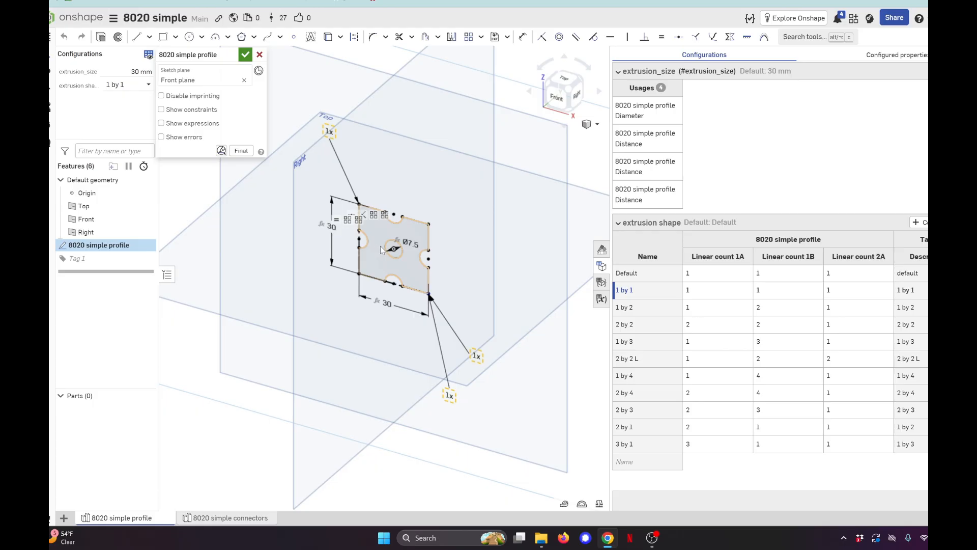
pyautogui.click(395, 226)
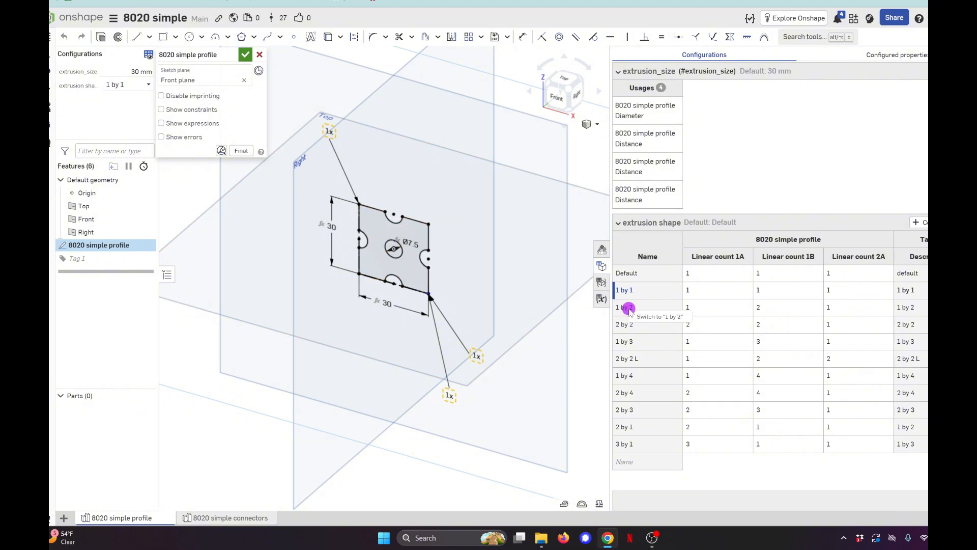
# - Preview the 1 by 2, 1 by 3 and 2 by 2 extrusion shape configurations in the open profile sketch
pyautogui.click(657, 311)
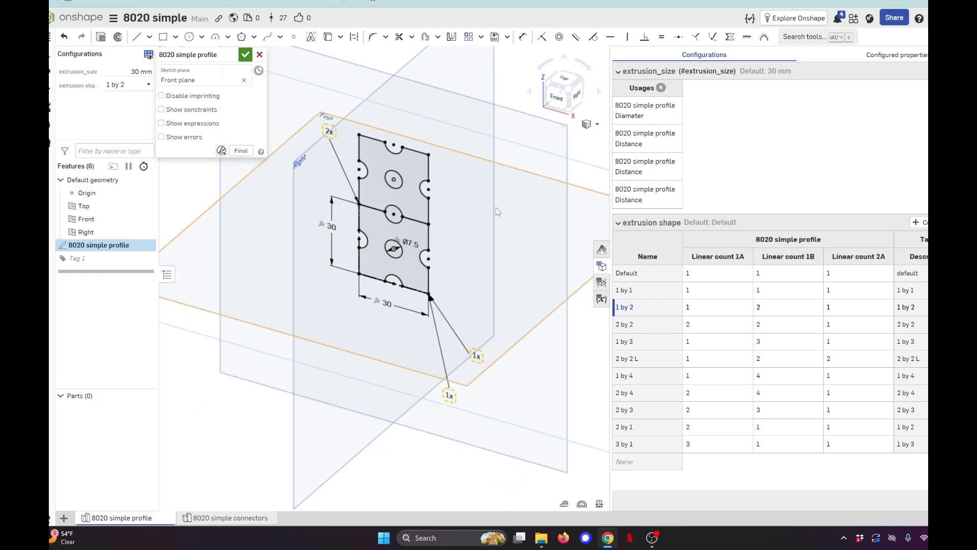
pyautogui.rightClick(657, 341)
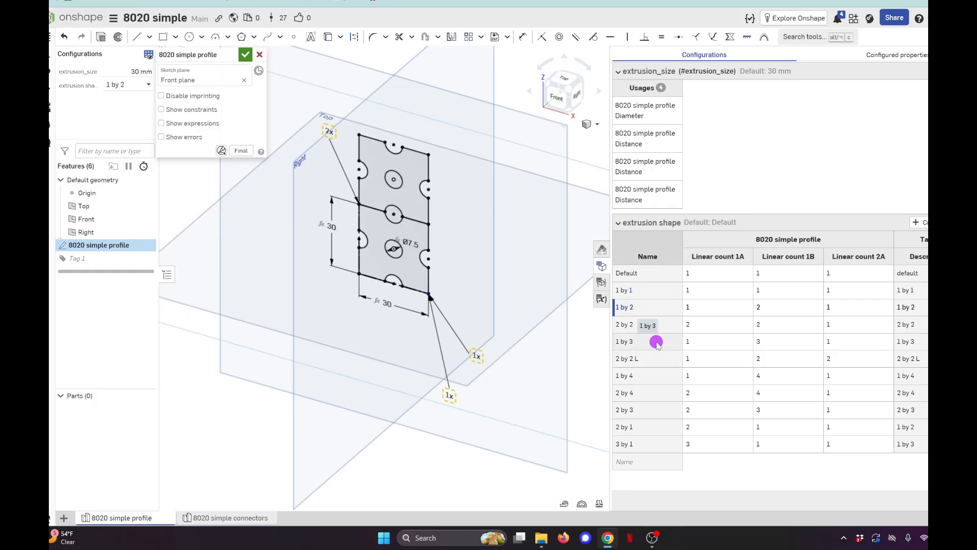
pyautogui.click(672, 349)
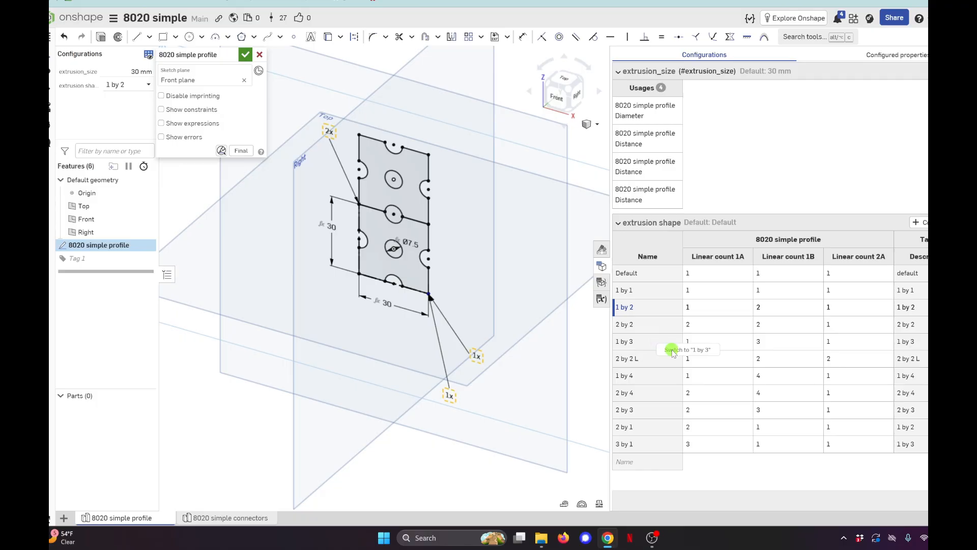
pyautogui.rightClick(643, 324)
pyautogui.click(662, 333)
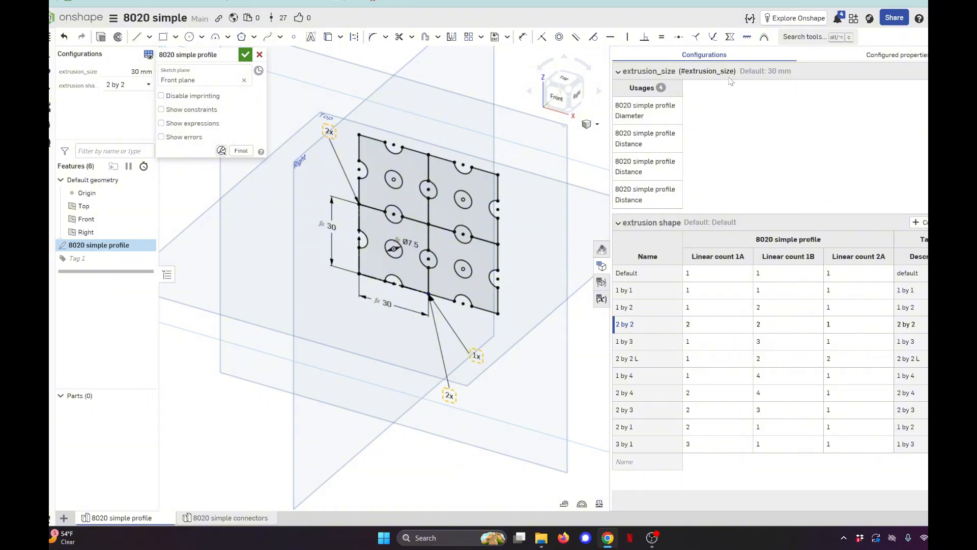
# - Return to the Honda Ridgeline Camper Top document and regenerate Frame 1's 8020 simple profile with an extrusion_size of 60 mm
pyautogui.click(285, 0)
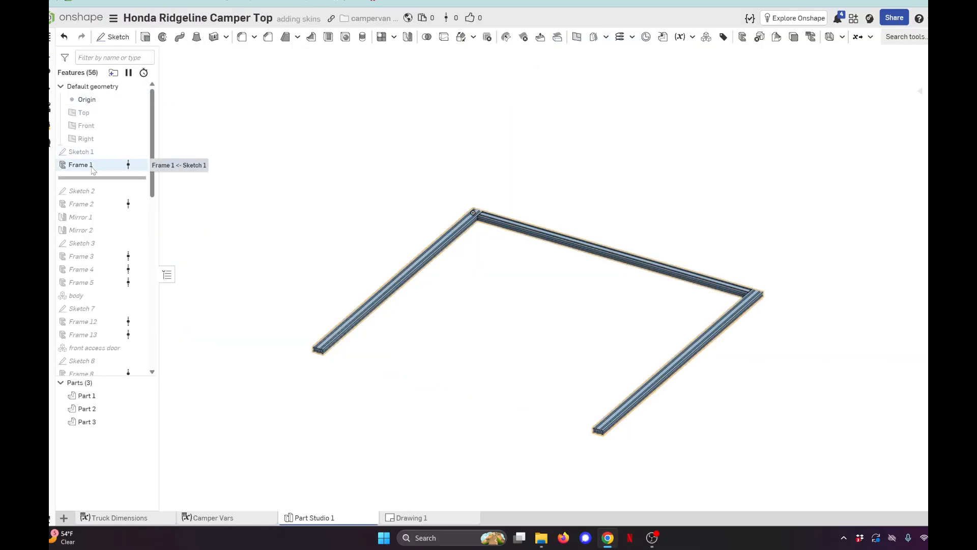
pyautogui.doubleClick(91, 167)
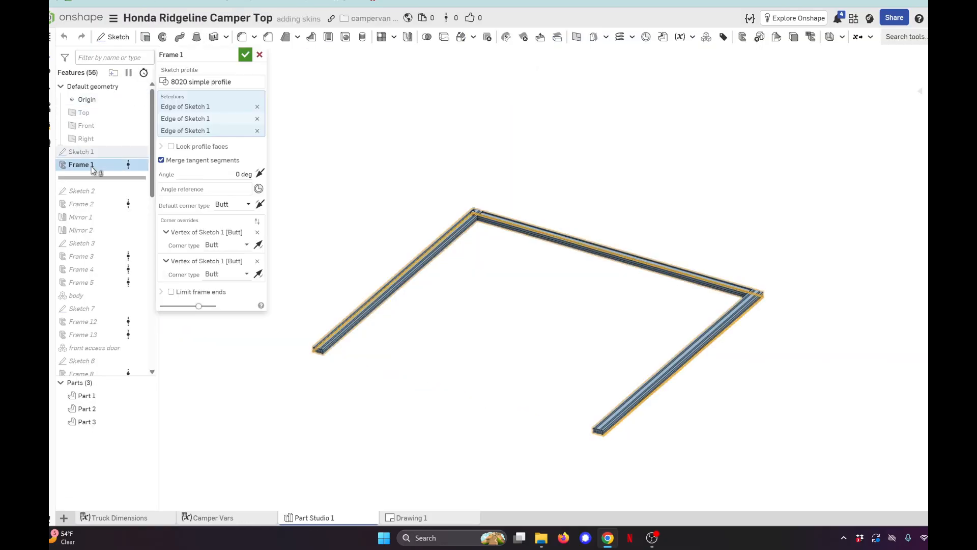
pyautogui.click(197, 82)
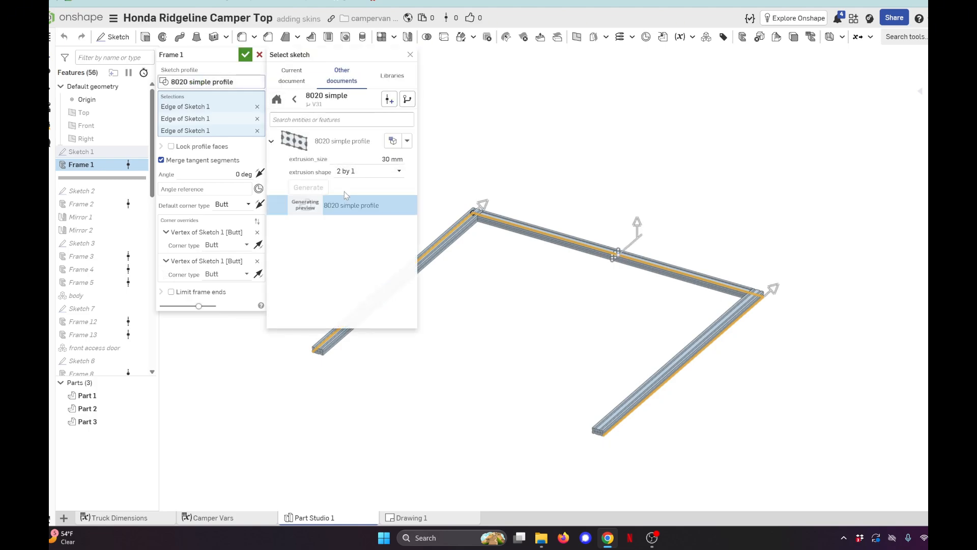
pyautogui.click(391, 157)
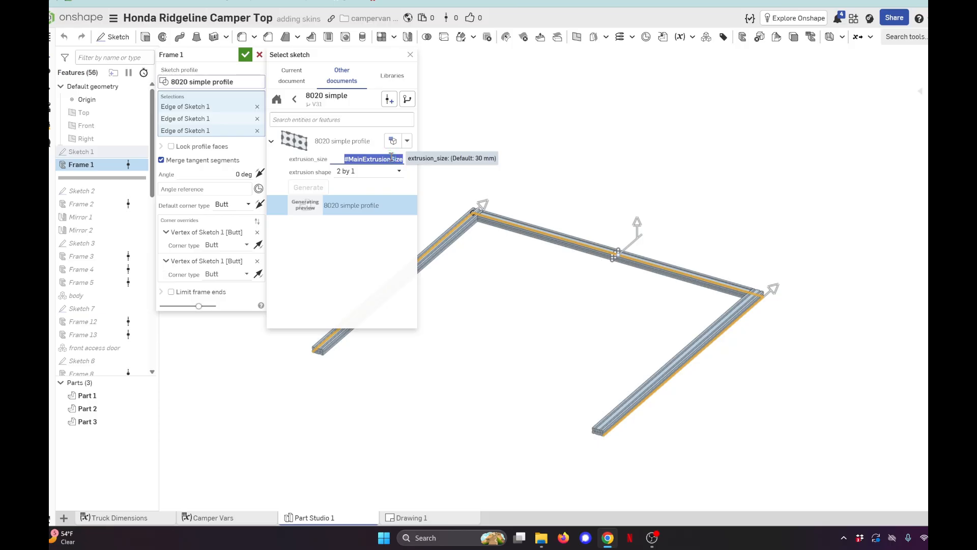
pyautogui.write('40m')
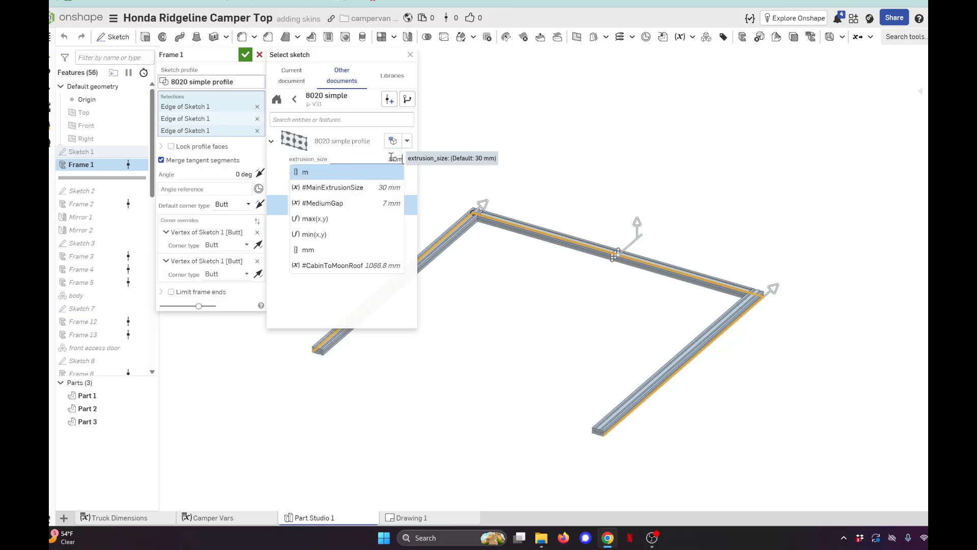
pyautogui.write('m')
pyautogui.press('Return')
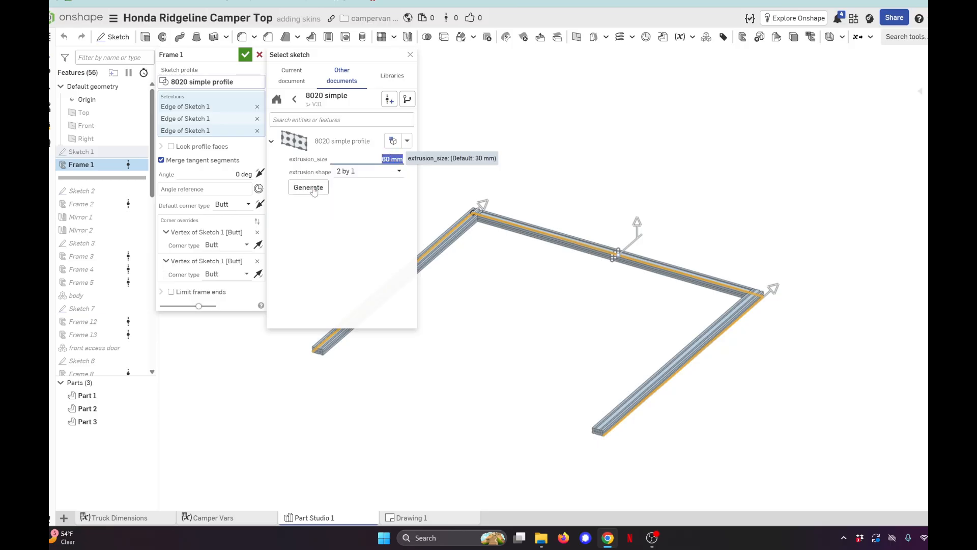
pyautogui.click(311, 188)
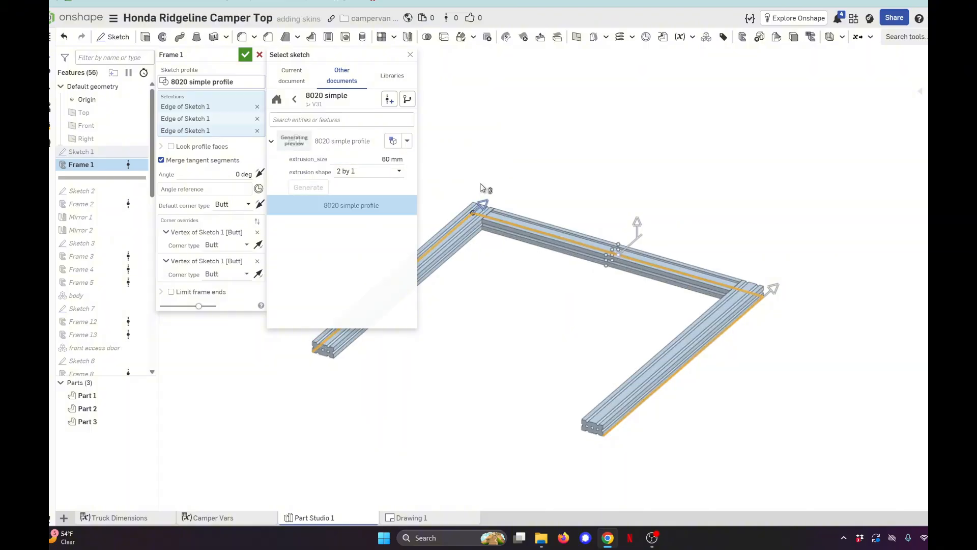
# - Try to regenerate Frame 1's 8020 simple profile with extrusion_size set to #MainExtrusionSize, keeping the 2 by 1 extrusion shape
pyautogui.click(379, 157)
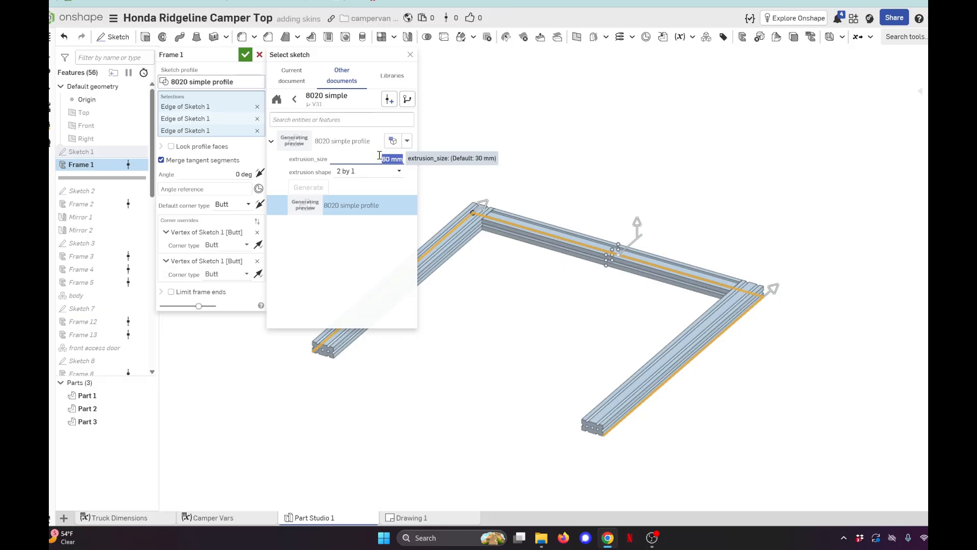
pyautogui.write('Main')
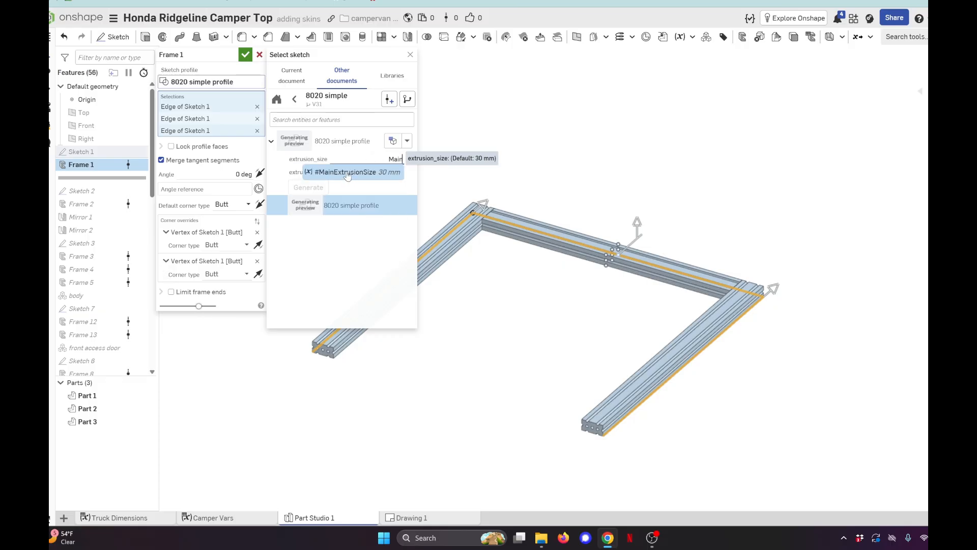
pyautogui.click(347, 173)
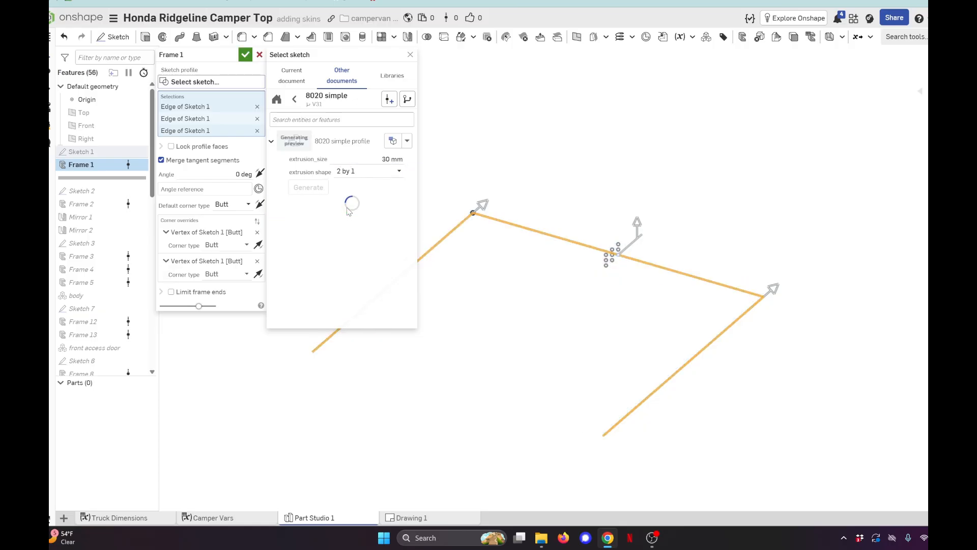
pyautogui.click(308, 187)
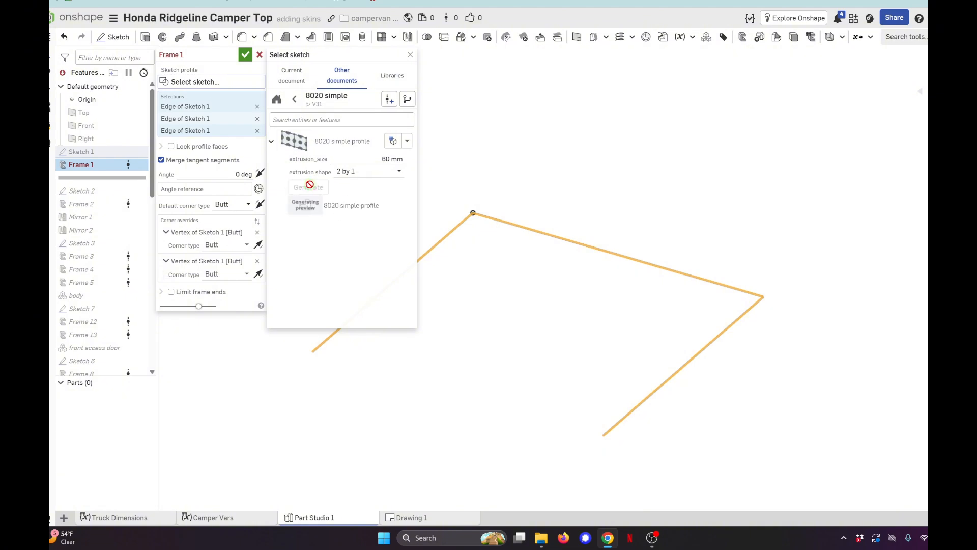
pyautogui.click(355, 214)
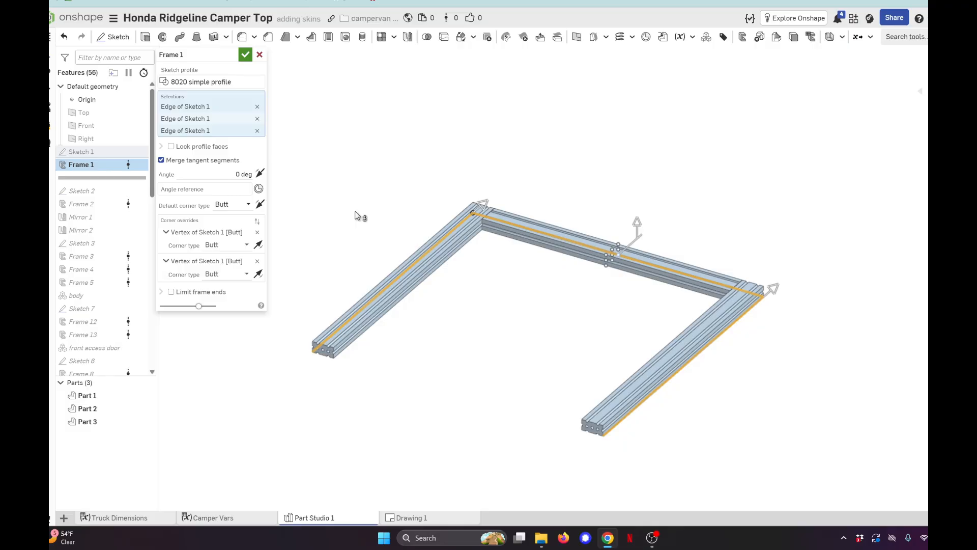
# - Set the extrusion_size of Frame 1's 8020 simple profile to #MainExtrusionSize, regenerate the 2 by 1 profile and apply it to the frame
pyautogui.click(224, 82)
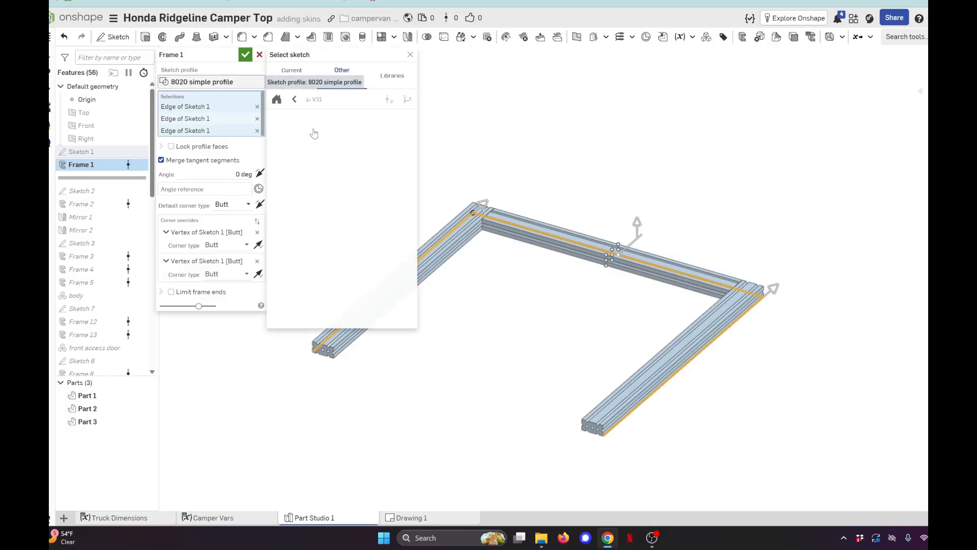
pyautogui.click(390, 159)
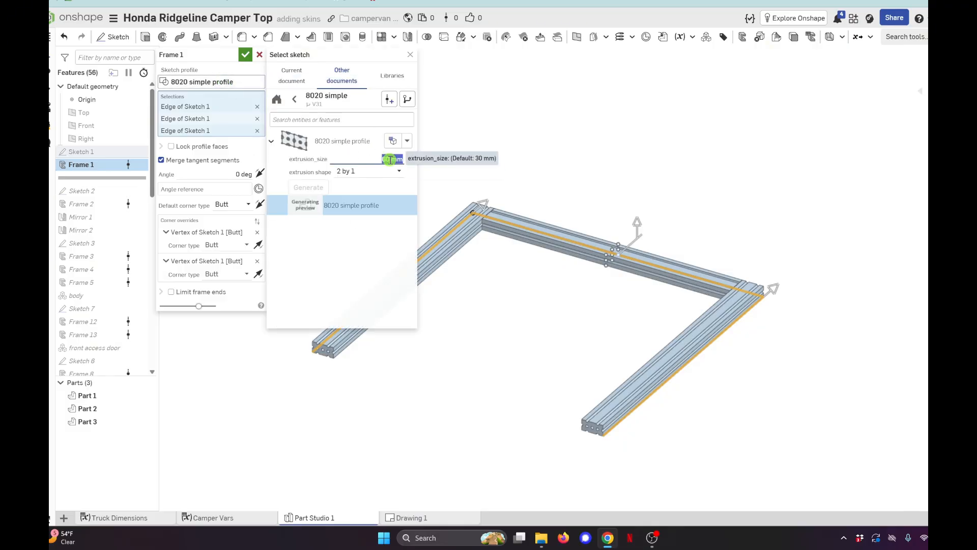
pyautogui.write('Main')
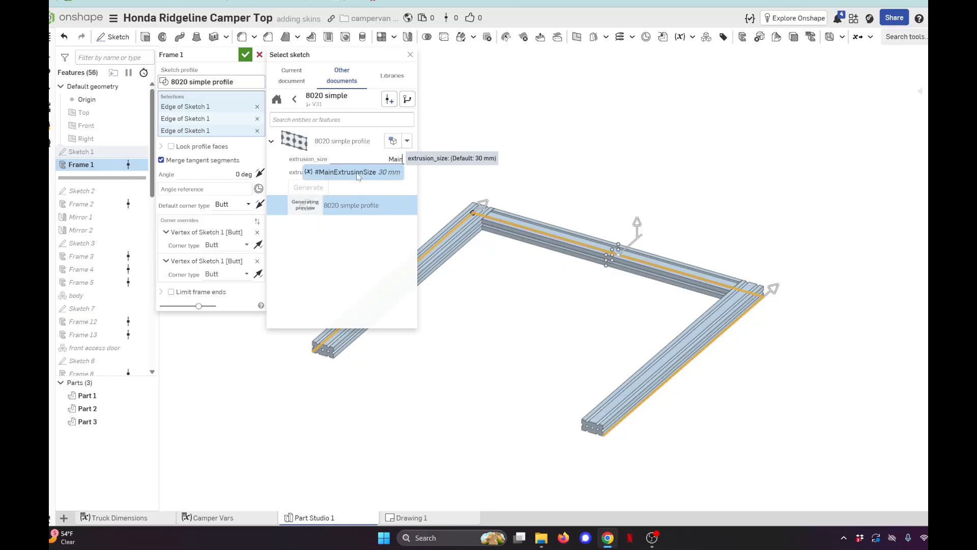
pyautogui.click(356, 173)
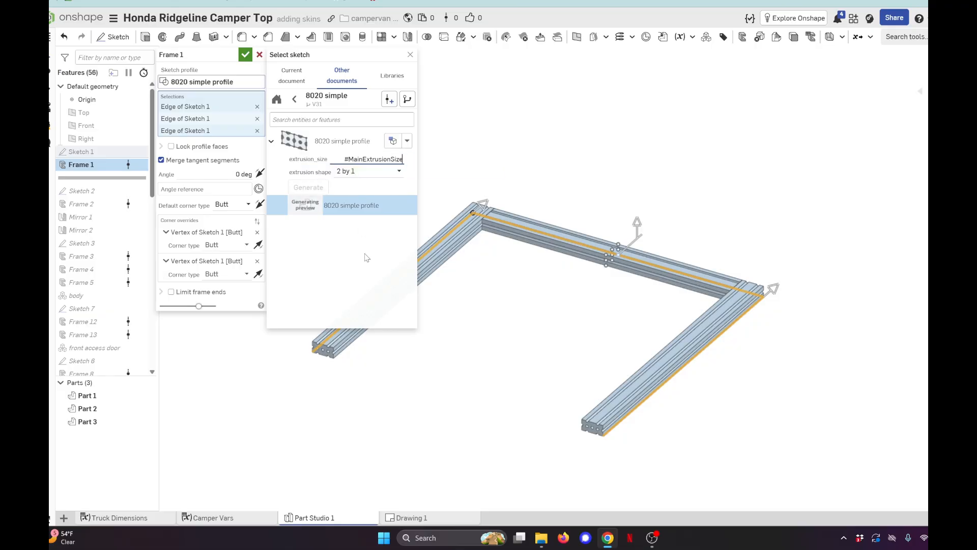
pyautogui.click(365, 257)
pyautogui.click(312, 187)
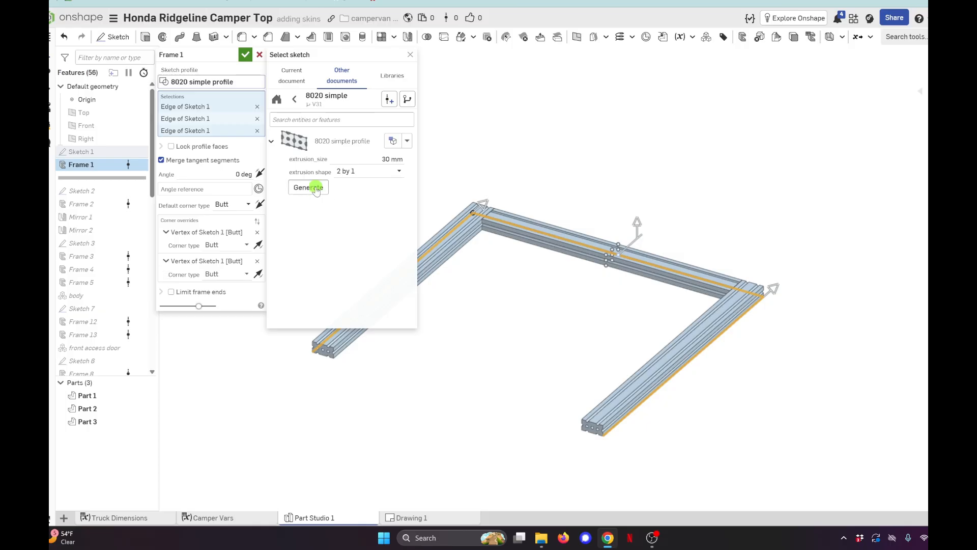
pyautogui.click(344, 206)
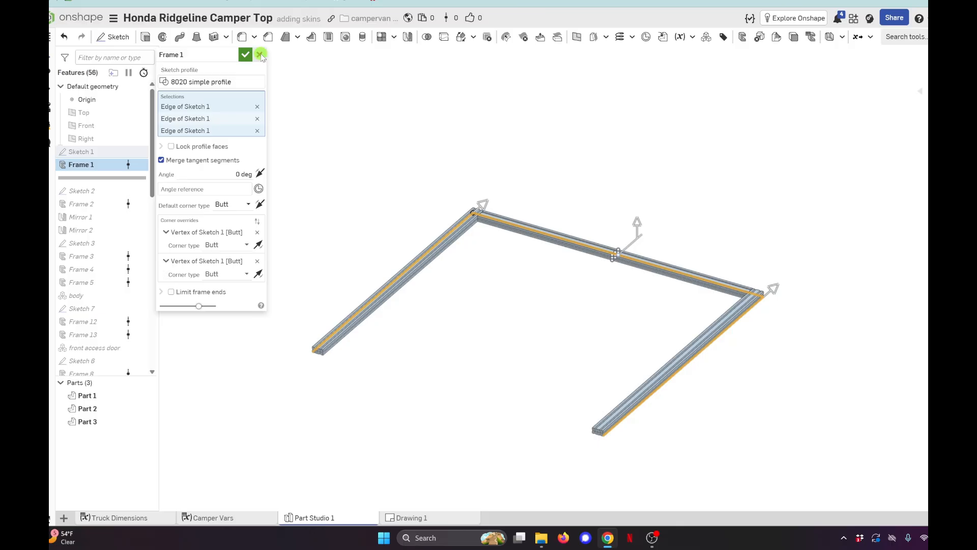
pyautogui.click(245, 54)
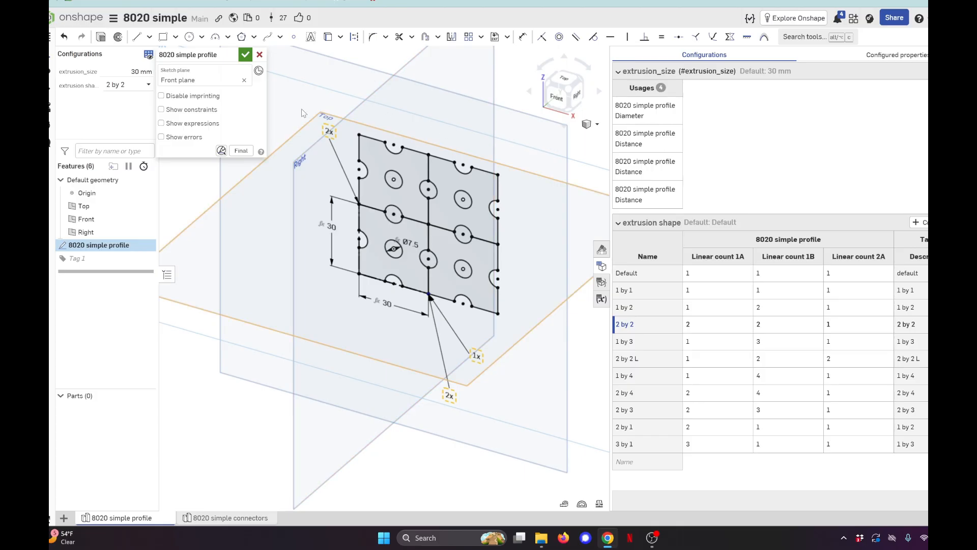
# - Return to the Honda Ridgeline Camper Top document and examine Sketch 1's rectangle and its dimensions, viewed normal to the sketch
pyautogui.click(261, 54)
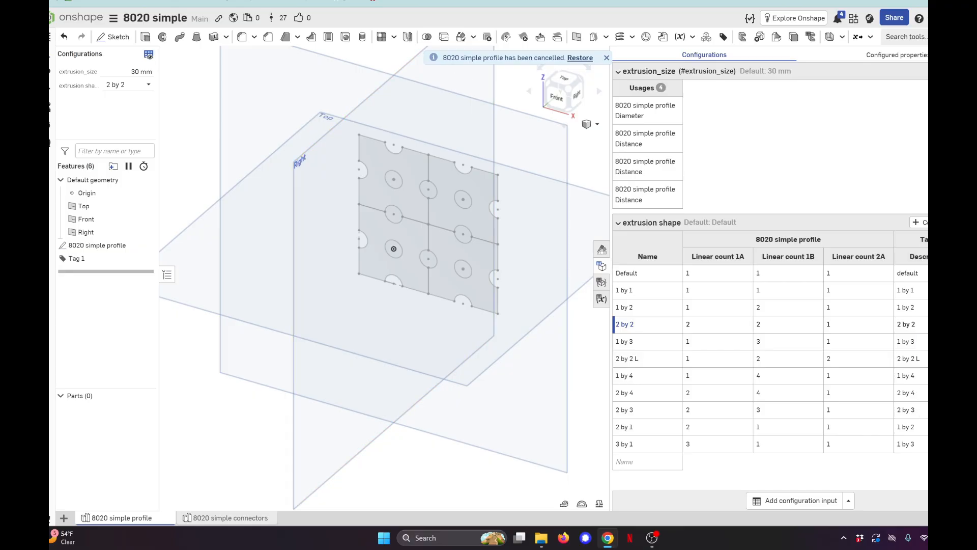
pyautogui.hotkey('ctrl', 'Tab')
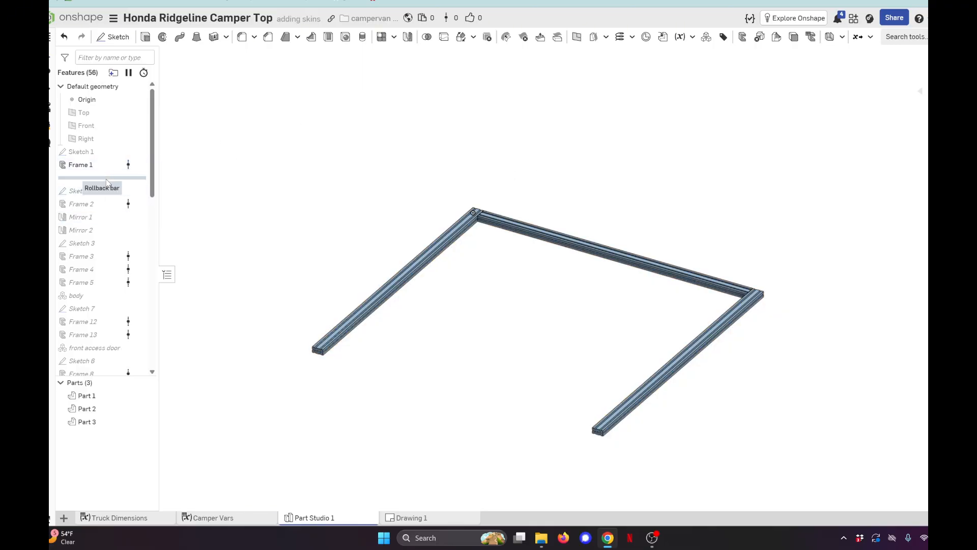
pyautogui.click(96, 153)
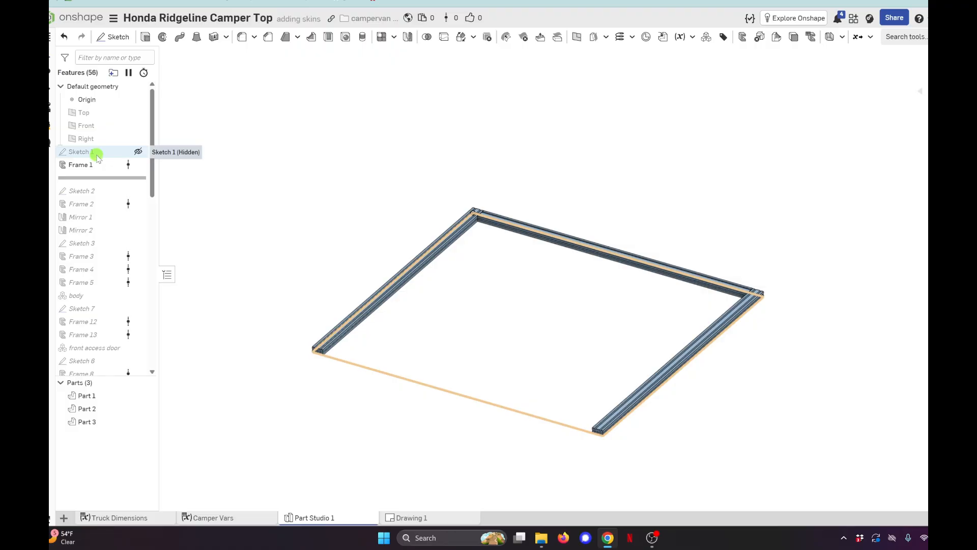
pyautogui.doubleClick(97, 153)
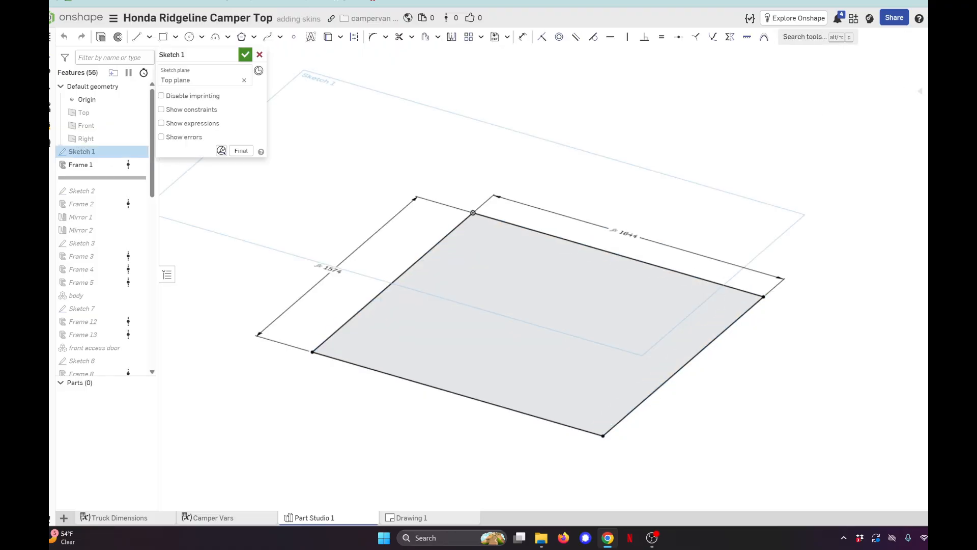
pyautogui.press('n')
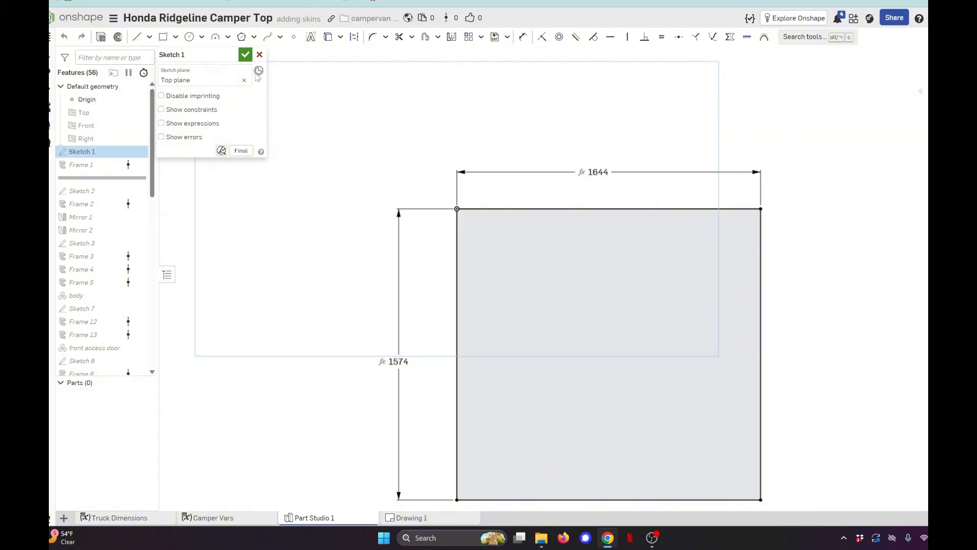
pyautogui.click(260, 55)
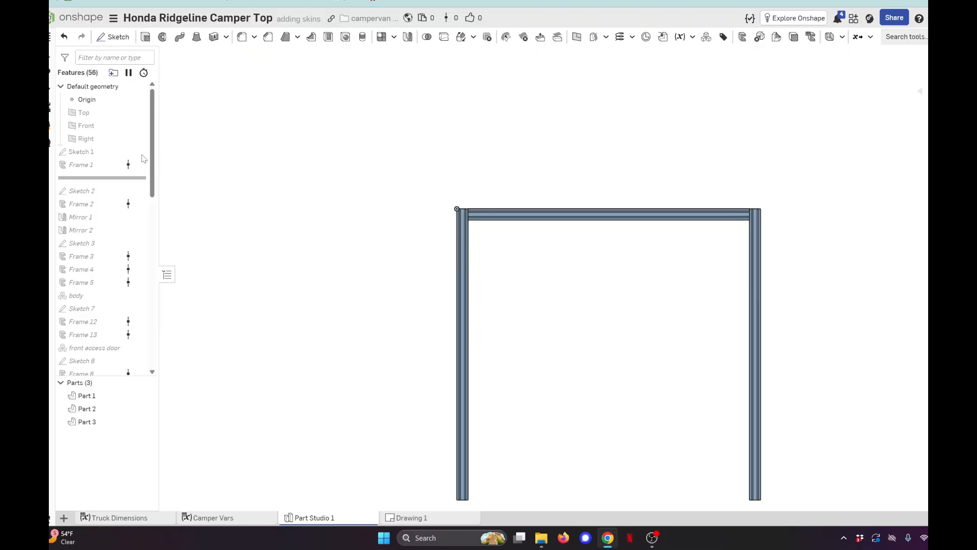
pyautogui.click(99, 154)
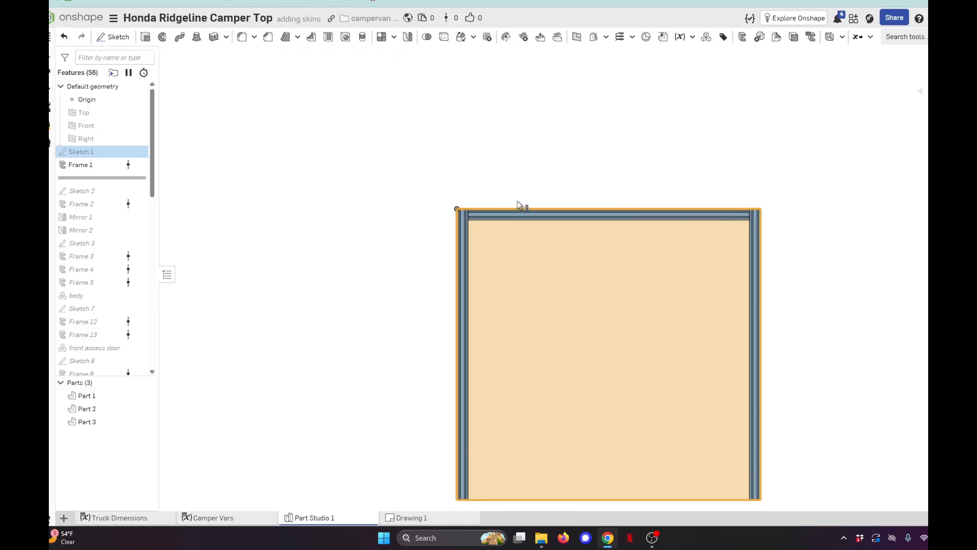
pyautogui.click(509, 191)
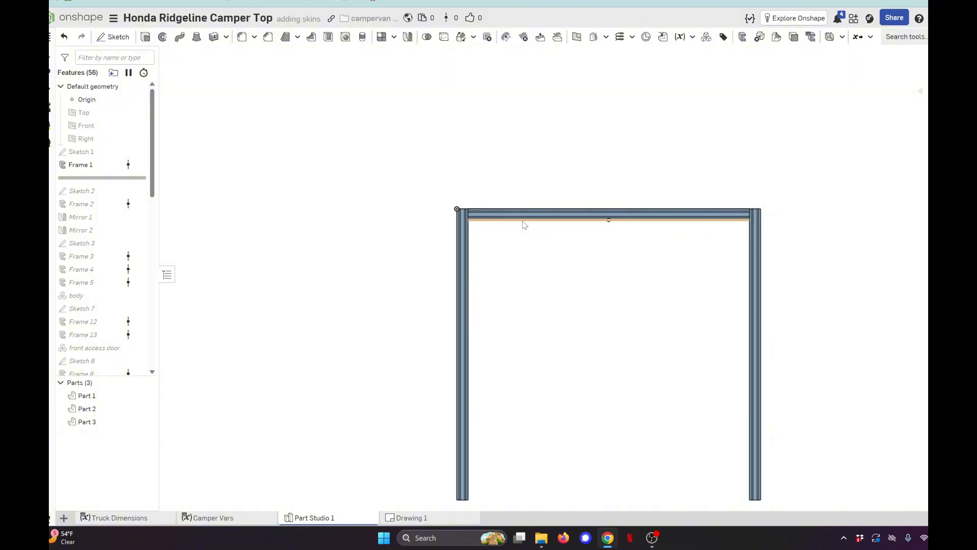
# - Measure the length of the inner edge of Frame 1's crossbar in inches
pyautogui.press('d')
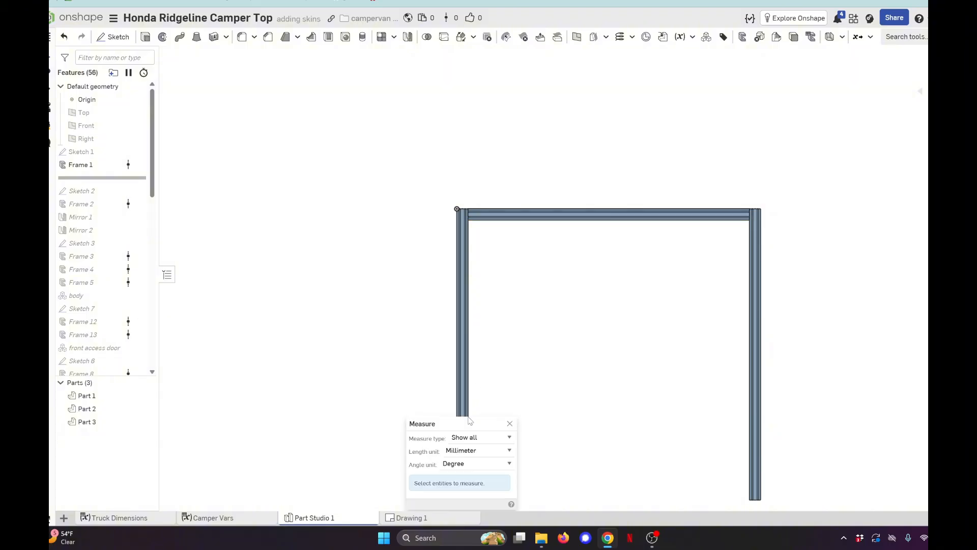
pyautogui.click(460, 451)
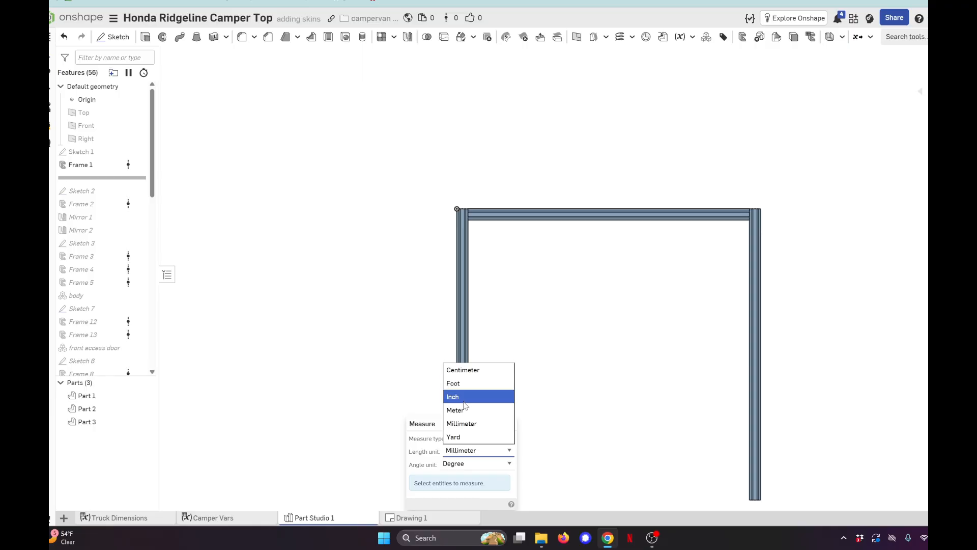
pyautogui.click(464, 399)
pyautogui.click(514, 220)
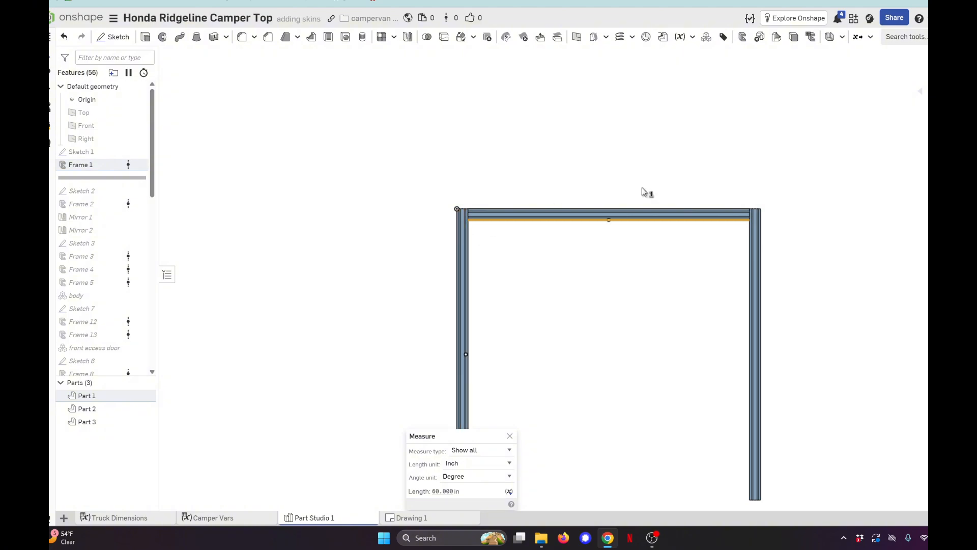
pyautogui.click(532, 287)
pyautogui.click(510, 424)
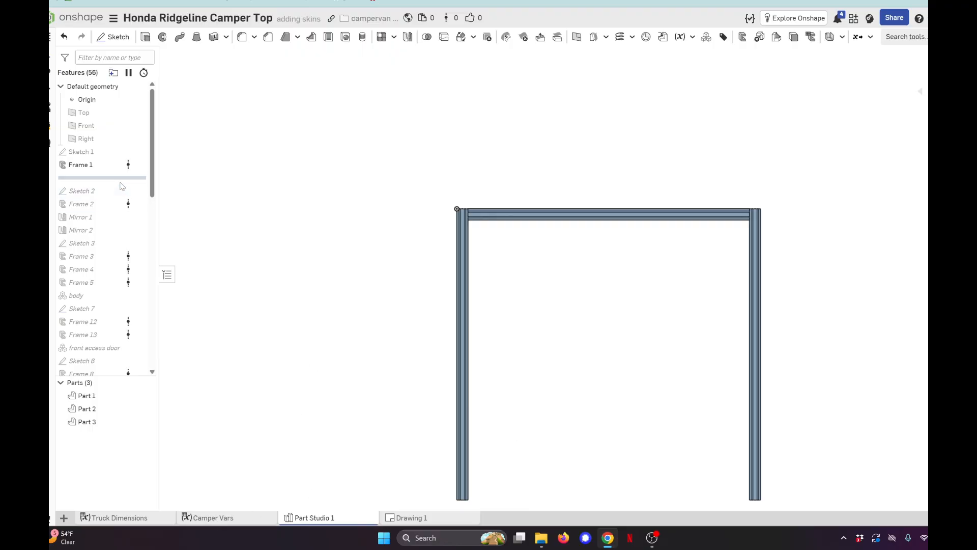
# - Roll the feature history forward through Mirror 2 and examine Sketch 2's side profile and dimensions that define the uprights
pyautogui.moveTo(118, 178); pyautogui.dragTo(107, 235)
pyautogui.press('Up')
pyautogui.press('Up')
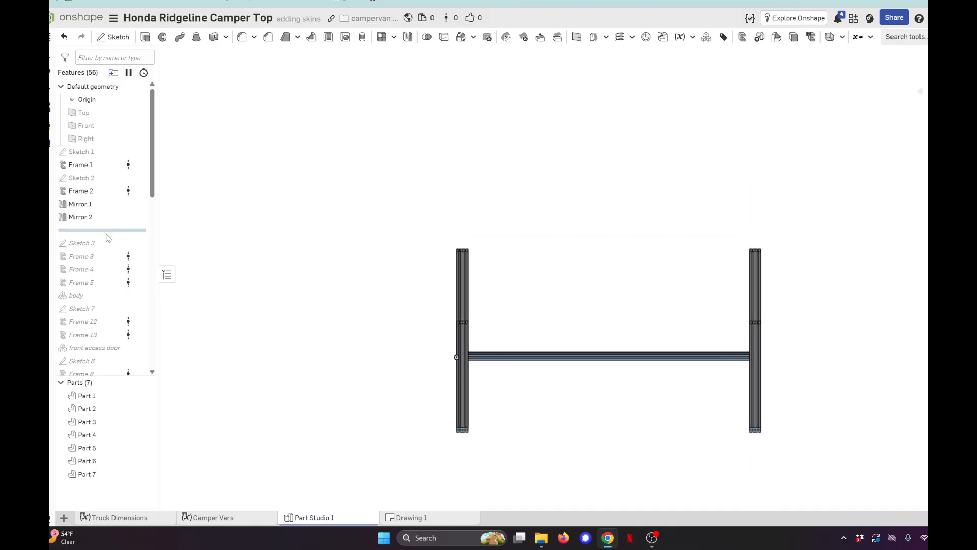
pyautogui.press('Right')
pyautogui.press('Right')
pyautogui.click(89, 178)
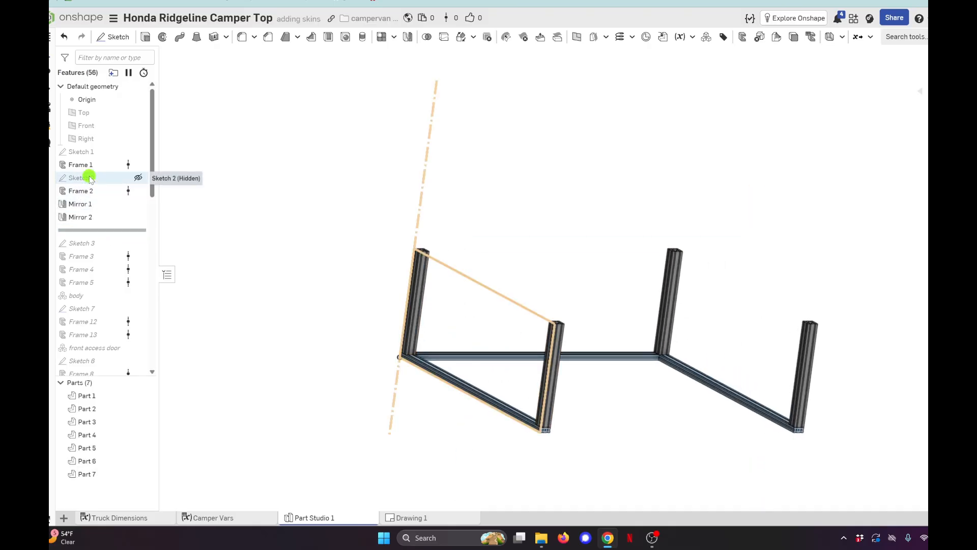
pyautogui.doubleClick(89, 178)
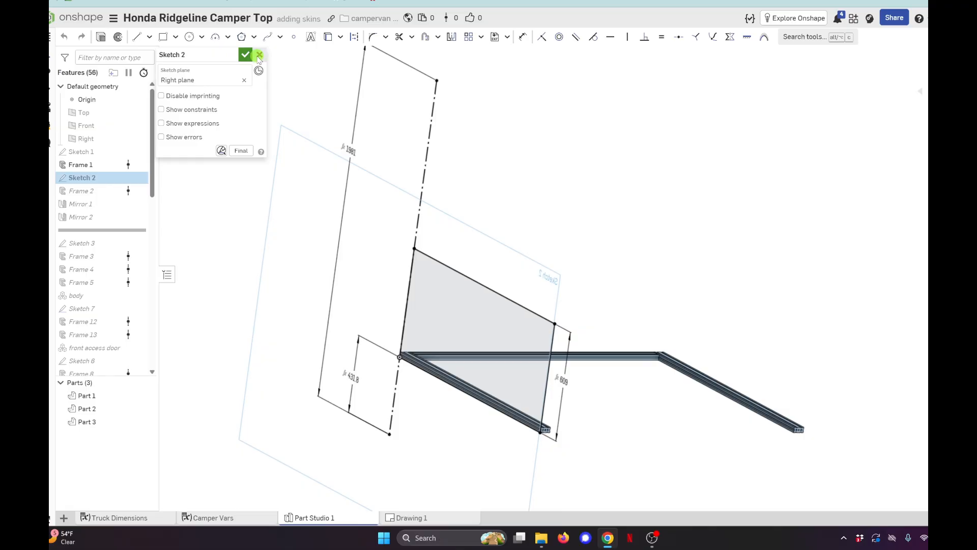
pyautogui.click(259, 56)
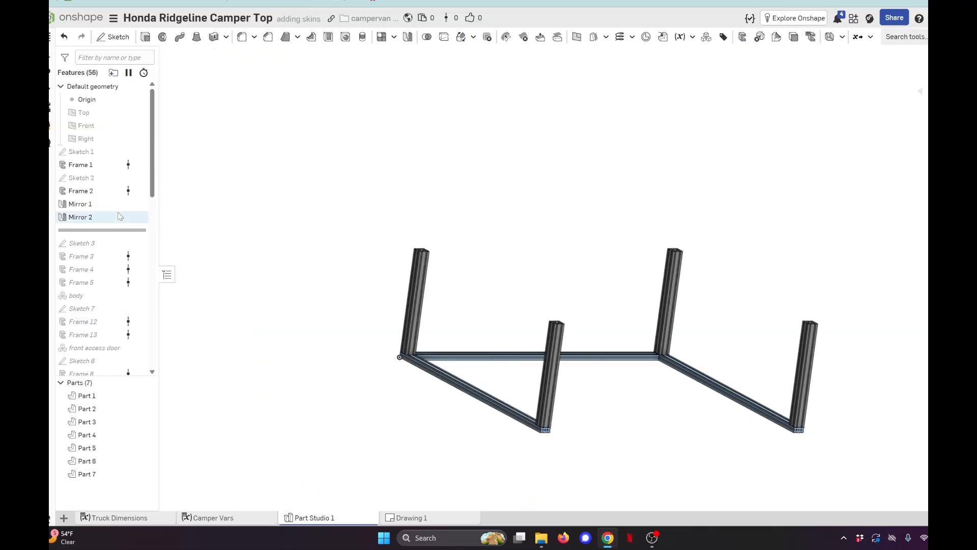
# - Roll the feature history forward past Sketch 3 and open that sketch to examine it
pyautogui.moveTo(109, 230); pyautogui.dragTo(107, 258)
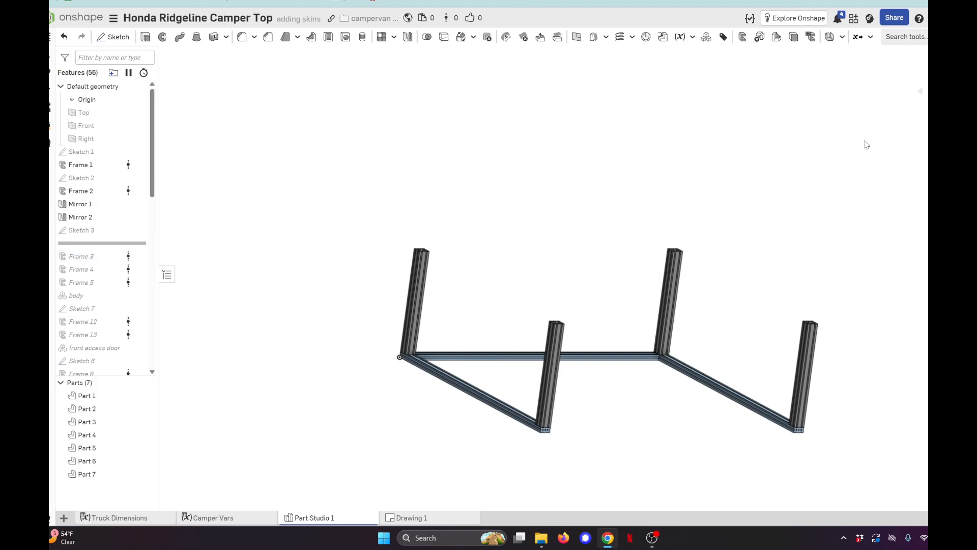
pyautogui.press('Left')
pyautogui.press('Left')
pyautogui.press('Down')
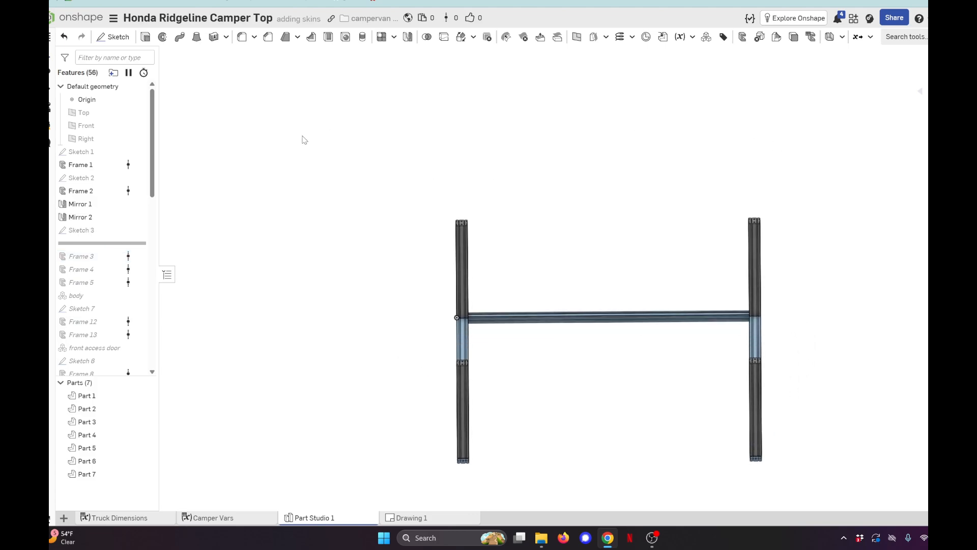
pyautogui.doubleClick(92, 230)
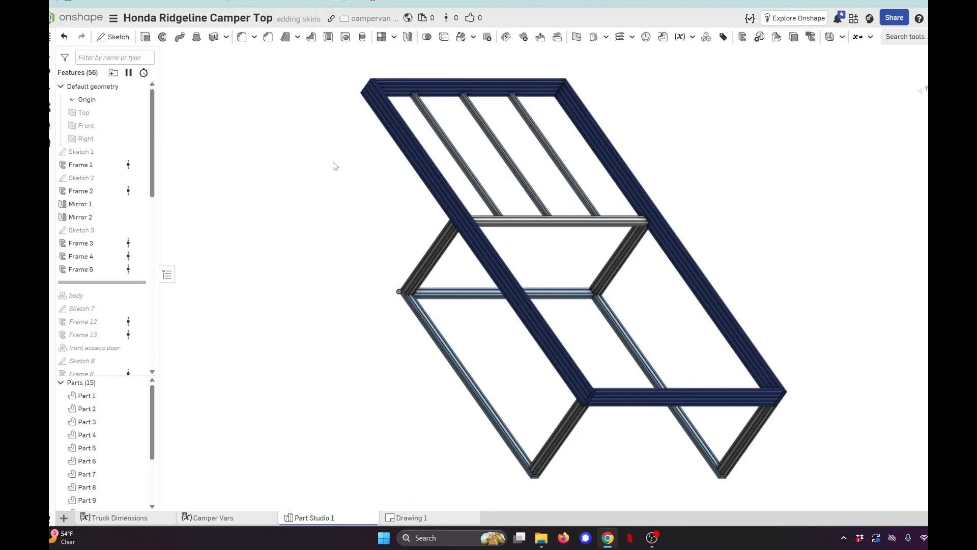
# - Roll the feature history forward past the body composite part and examine which frame parts it includes
pyautogui.moveTo(105, 281); pyautogui.dragTo(100, 294)
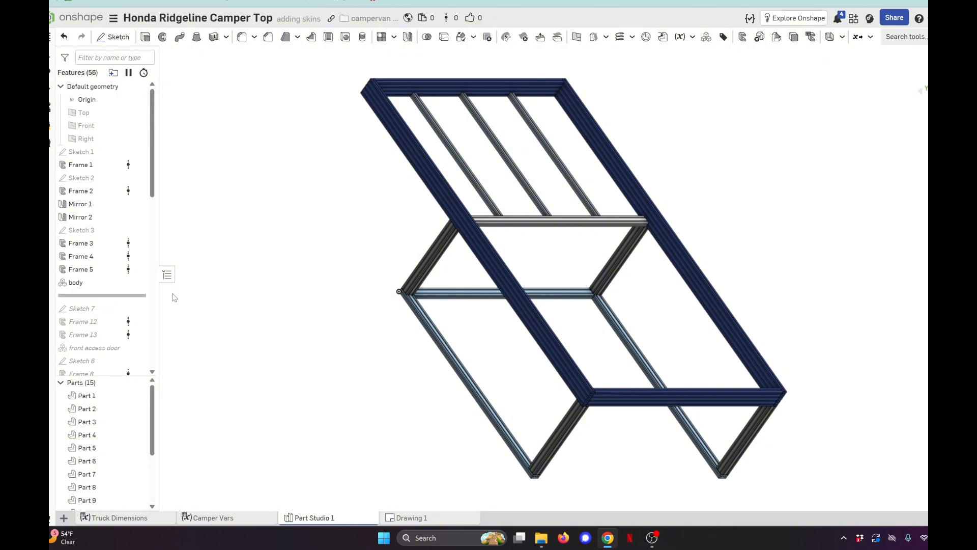
pyautogui.doubleClick(94, 284)
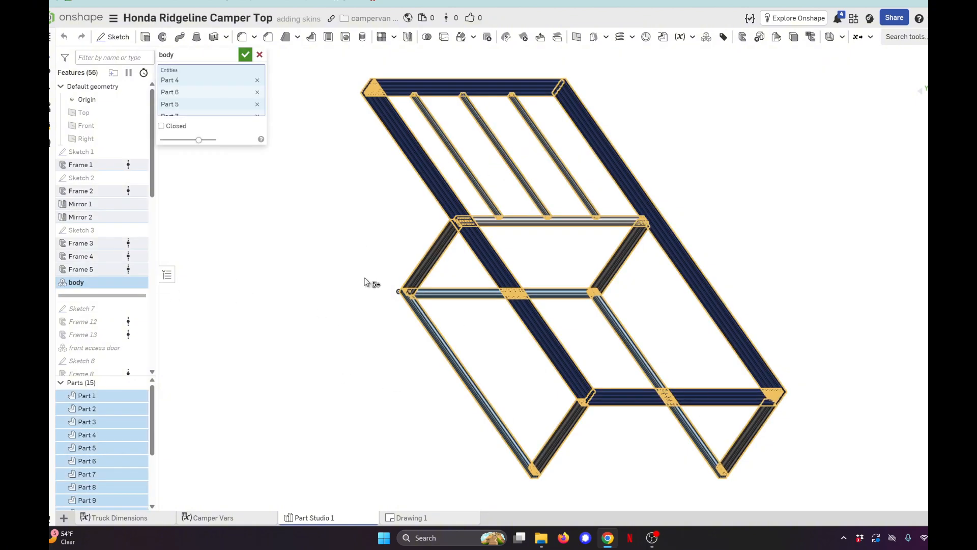
pyautogui.click(260, 55)
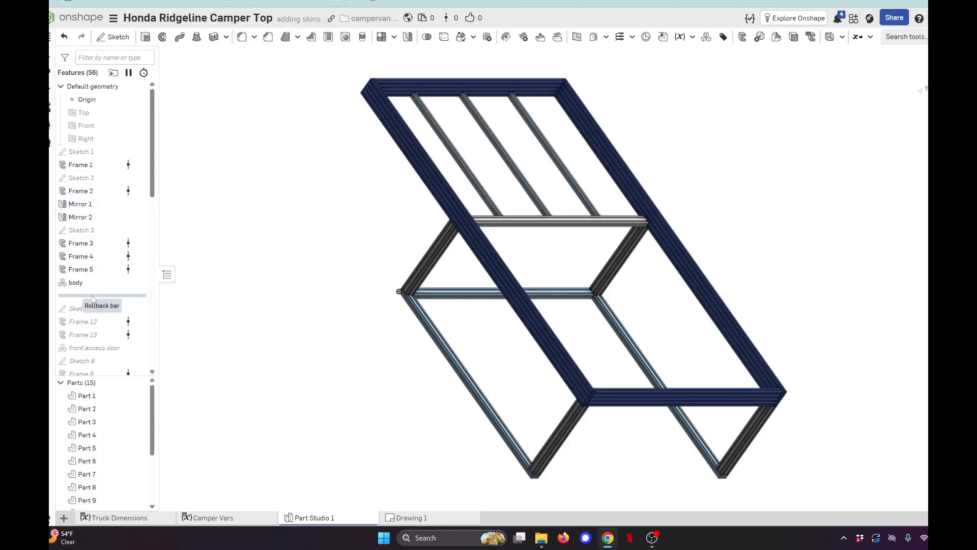
# - Roll the feature history forward past the front access door composite part and examine which frame parts it includes from the front
pyautogui.moveTo(92, 298)
pyautogui.mouseDown()
pyautogui.moveTo(94, 334)
pyautogui.moveTo(97, 308)
pyautogui.mouseUp()
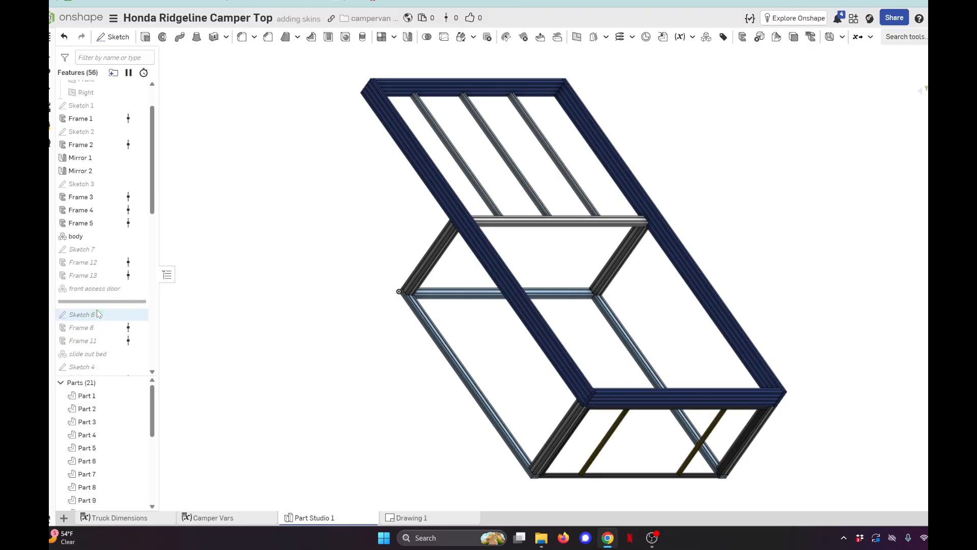
pyautogui.click(950, 97)
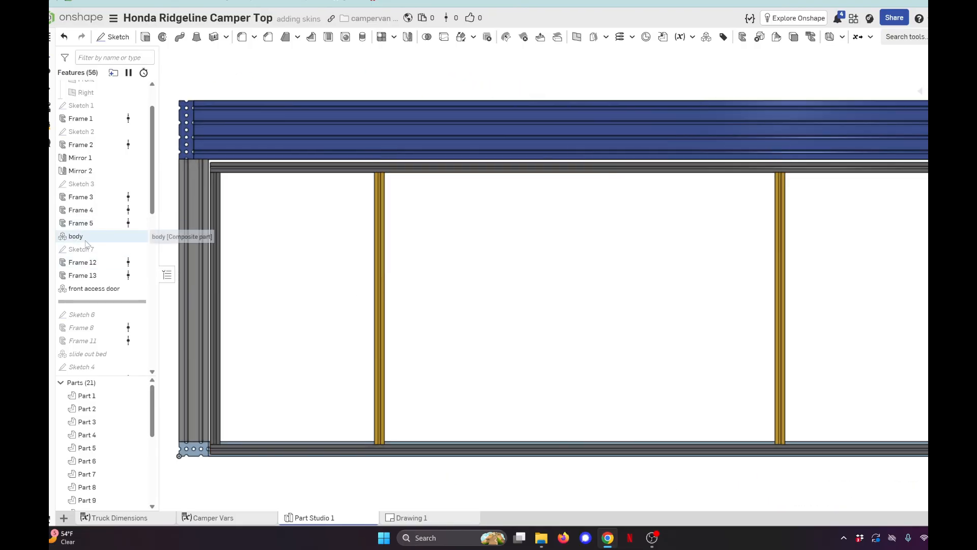
pyautogui.doubleClick(87, 290)
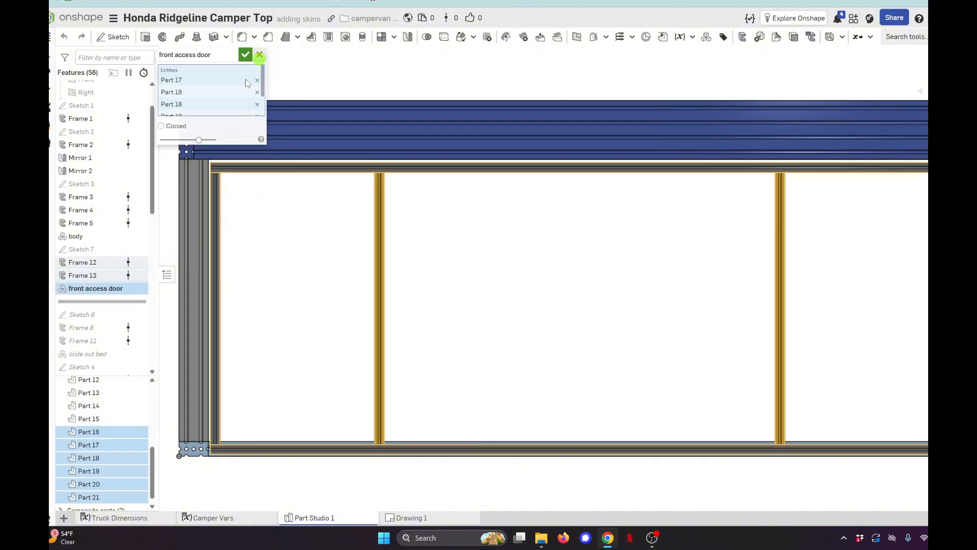
pyautogui.click(260, 54)
# - Open Sketch 7 to examine the front access door's layout and dimensions, then close it without changes
pyautogui.click(85, 249)
pyautogui.doubleClick(85, 249)
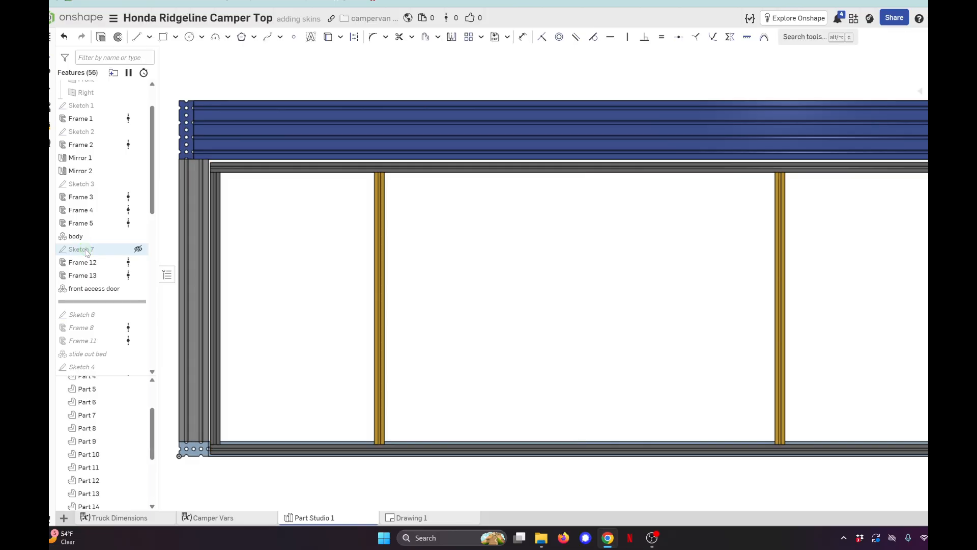
pyautogui.scroll(-3, 412, 321)
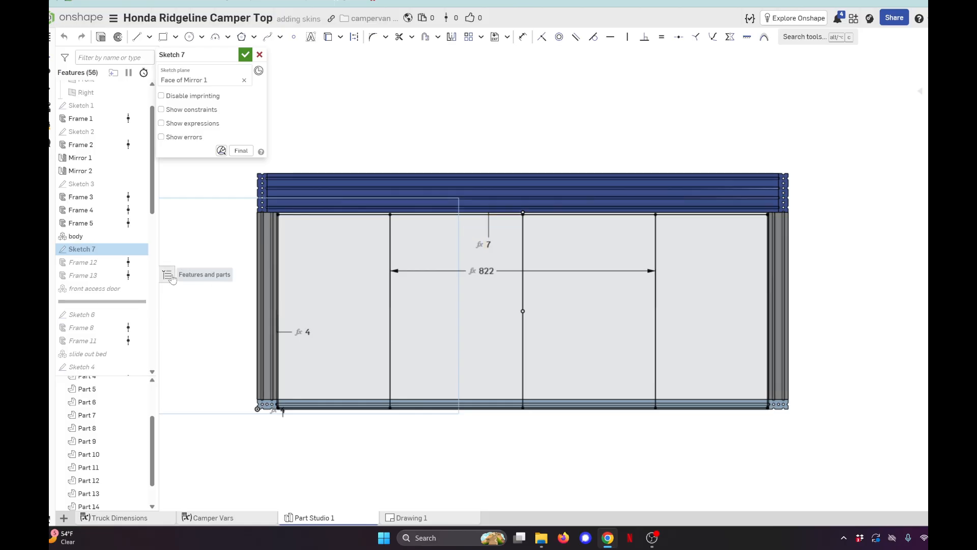
pyautogui.click(260, 54)
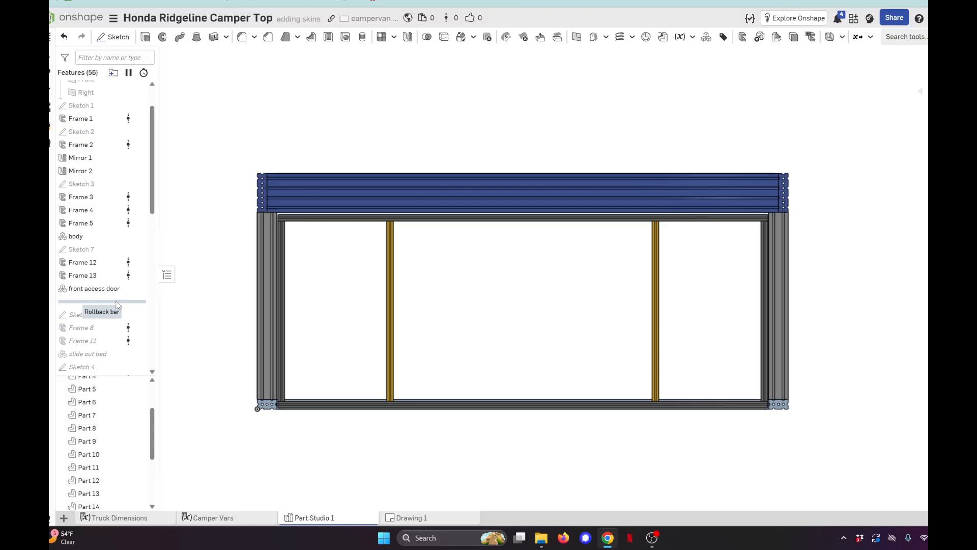
# - Roll the feature history forward past the slide out bed composite part and examine Sketch 6's dimensions from above
pyautogui.moveTo(116, 302)
pyautogui.mouseDown()
pyautogui.moveTo(103, 348)
pyautogui.moveTo(110, 320)
pyautogui.mouseUp()
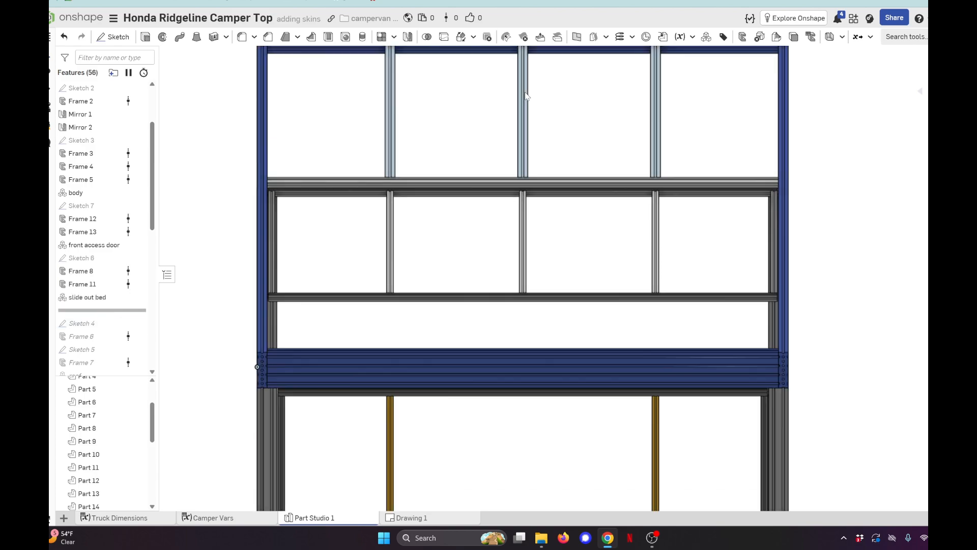
pyautogui.doubleClick(99, 255)
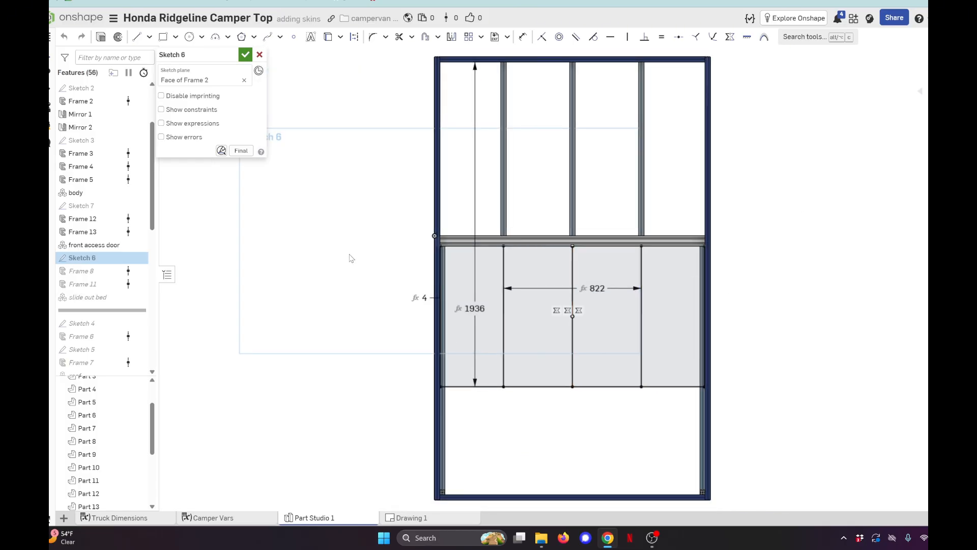
pyautogui.moveTo(474, 308)
pyautogui.click(259, 54)
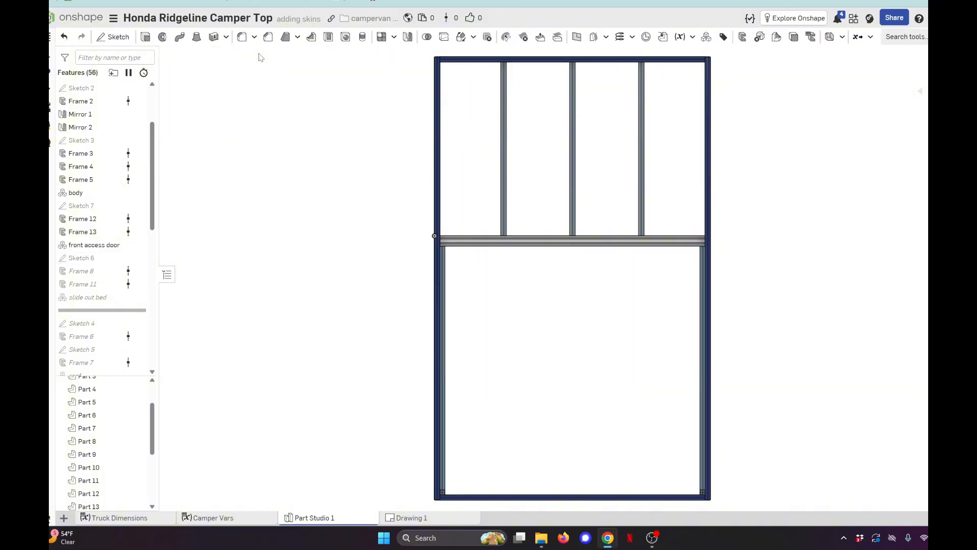
# - Roll the feature history forward past the roof composite part and hide the body, front access door and slide out bed composite parts
pyautogui.scroll(-2, 108, 321)
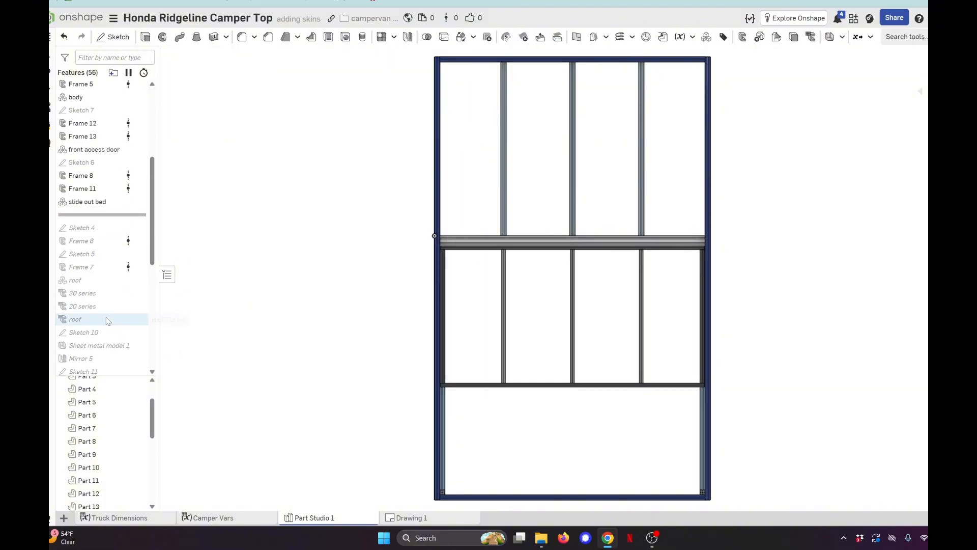
pyautogui.moveTo(97, 223); pyautogui.dragTo(87, 281)
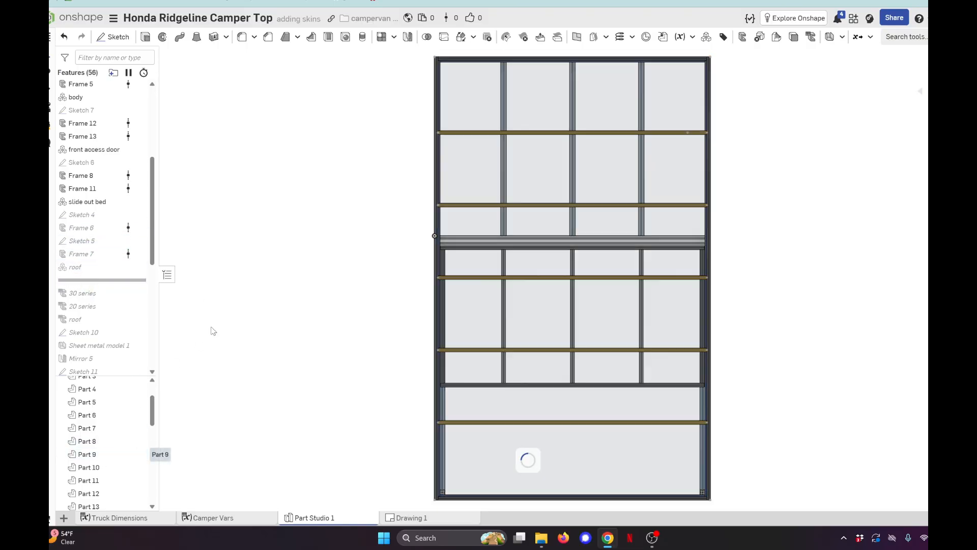
pyautogui.scroll(-6, 91, 464)
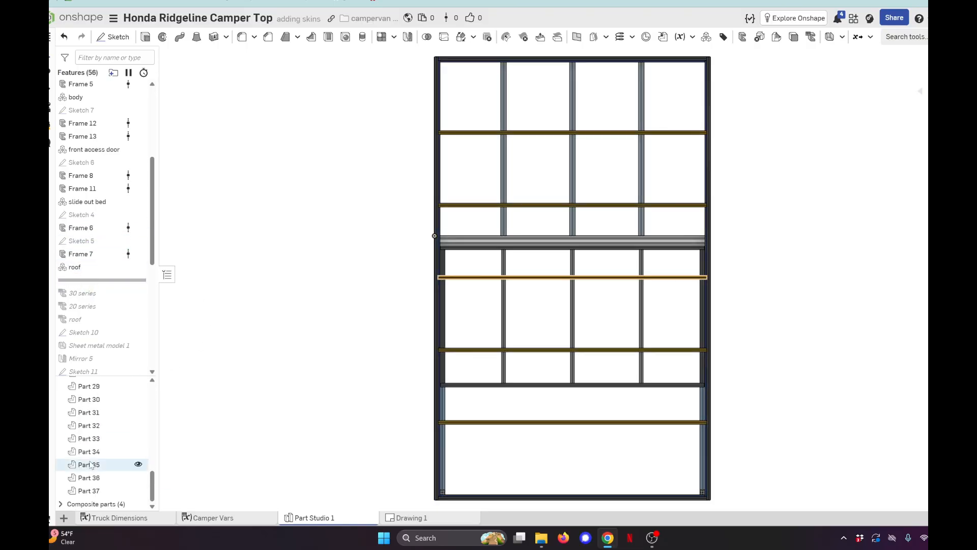
pyautogui.click(61, 505)
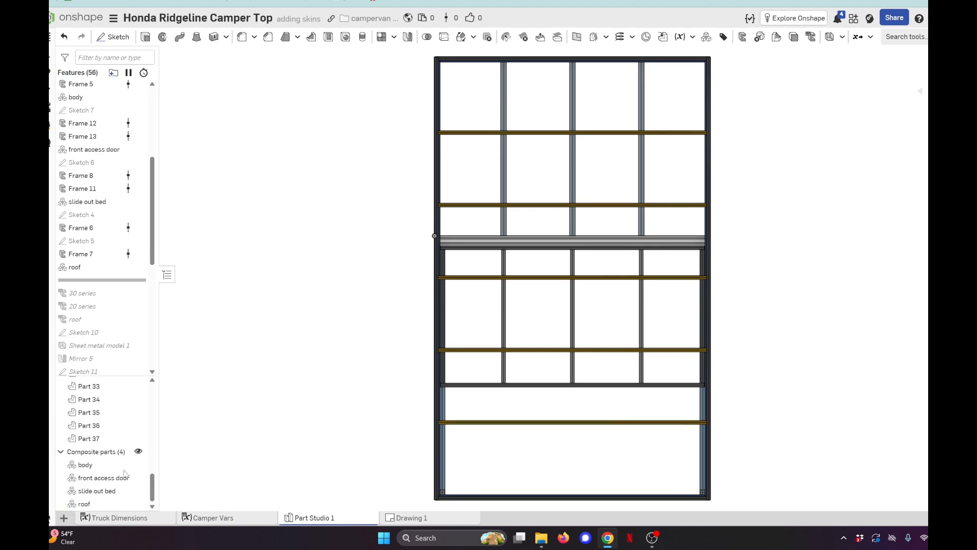
pyautogui.click(137, 464)
pyautogui.click(138, 478)
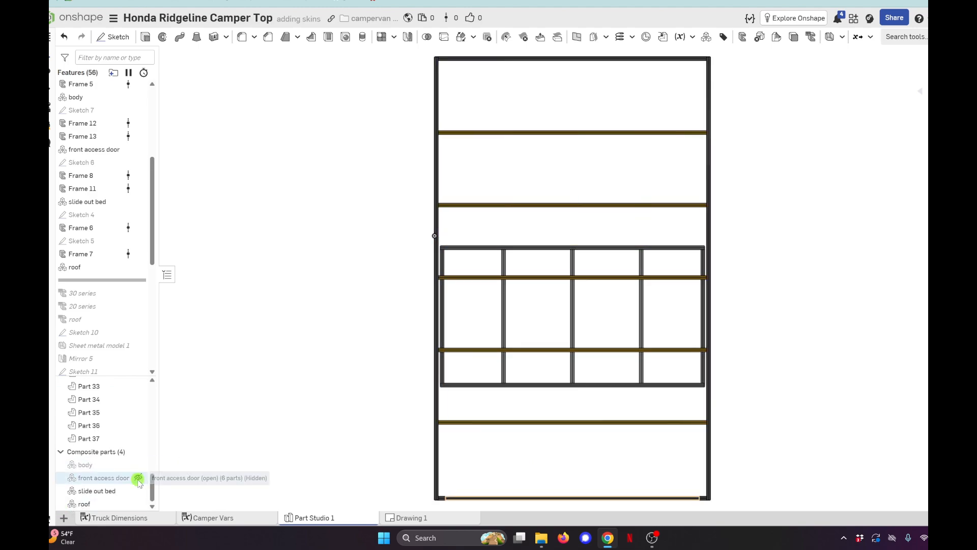
pyautogui.click(138, 491)
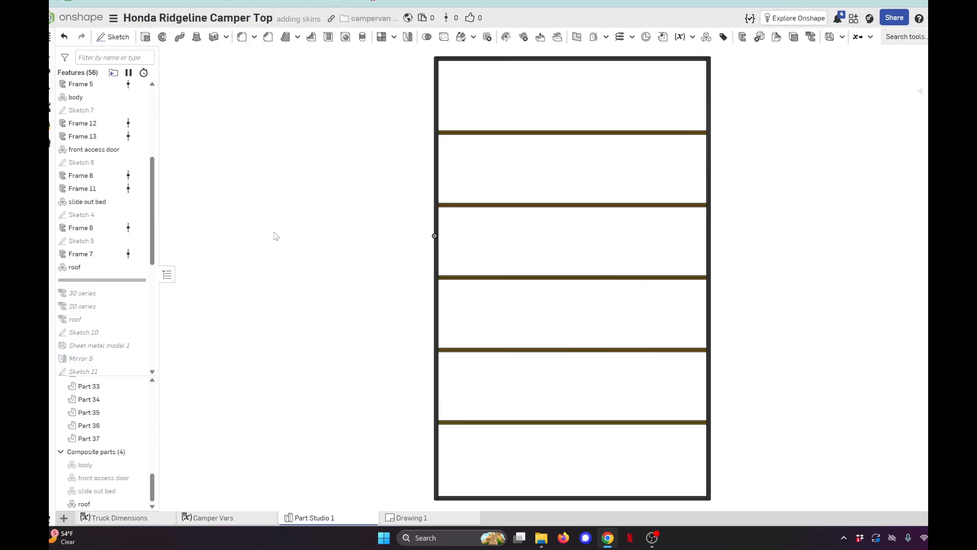
# - Examine Sketch 4's roof outline and Sketch 5's crossbar pattern and spacing, closing each sketch without changes
pyautogui.doubleClick(101, 215)
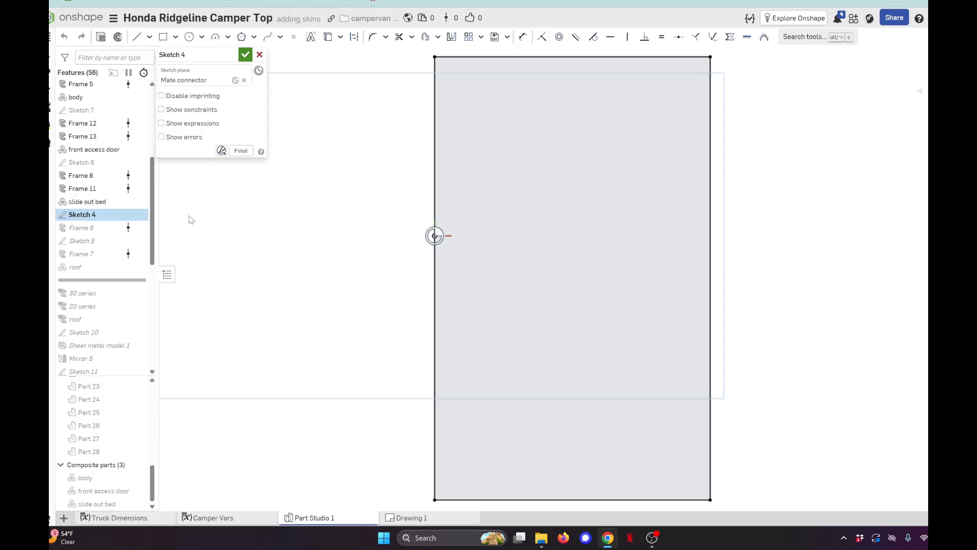
pyautogui.click(260, 54)
pyautogui.click(86, 242)
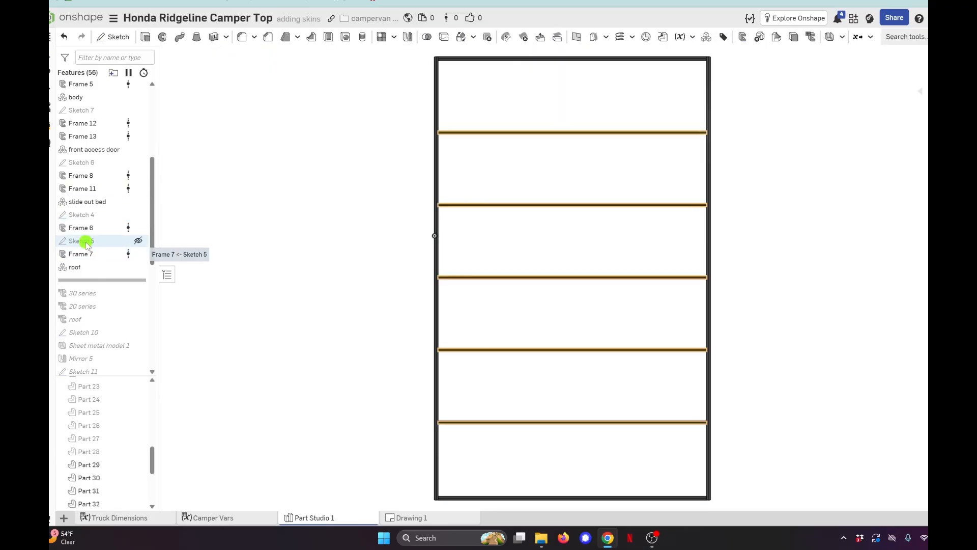
pyautogui.doubleClick(85, 241)
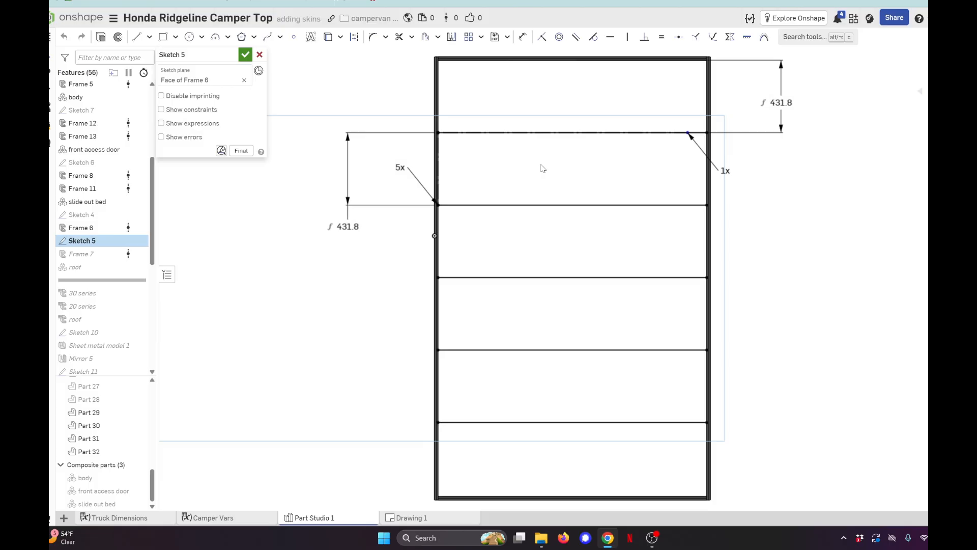
pyautogui.click(527, 132)
pyautogui.click(260, 56)
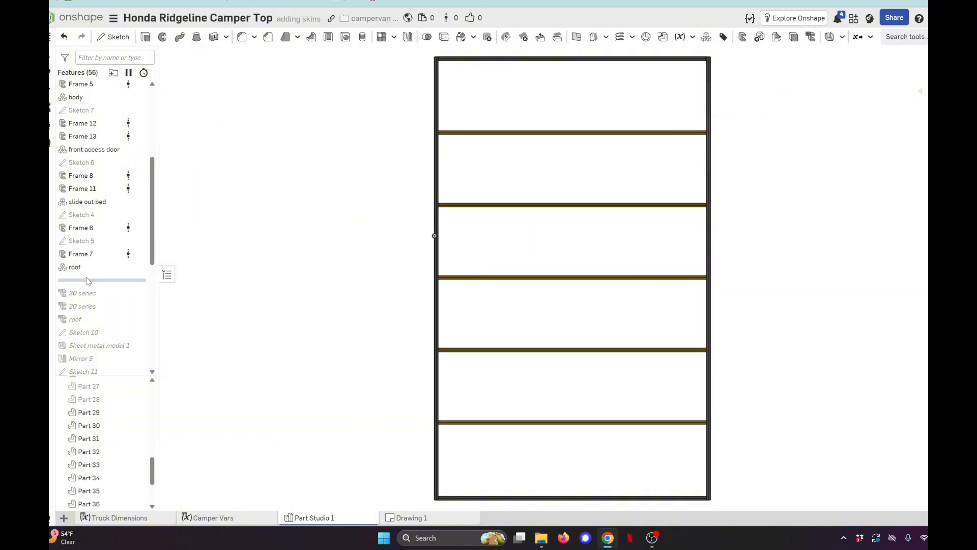
# - Roll the feature history forward past the 30 series and 20 series cut lists and show all composite parts in an isometric view
pyautogui.moveTo(86, 281); pyautogui.dragTo(81, 306)
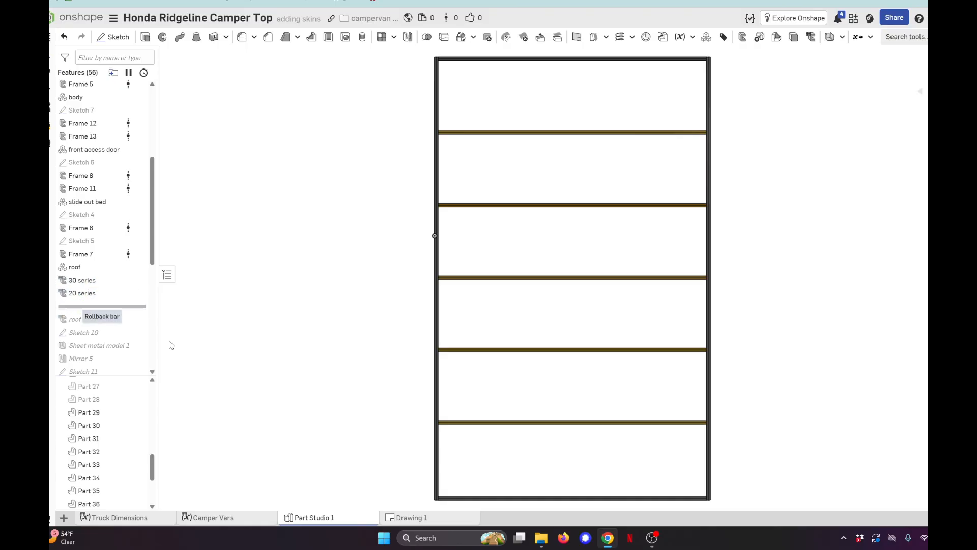
pyautogui.scroll(-3, 127, 448)
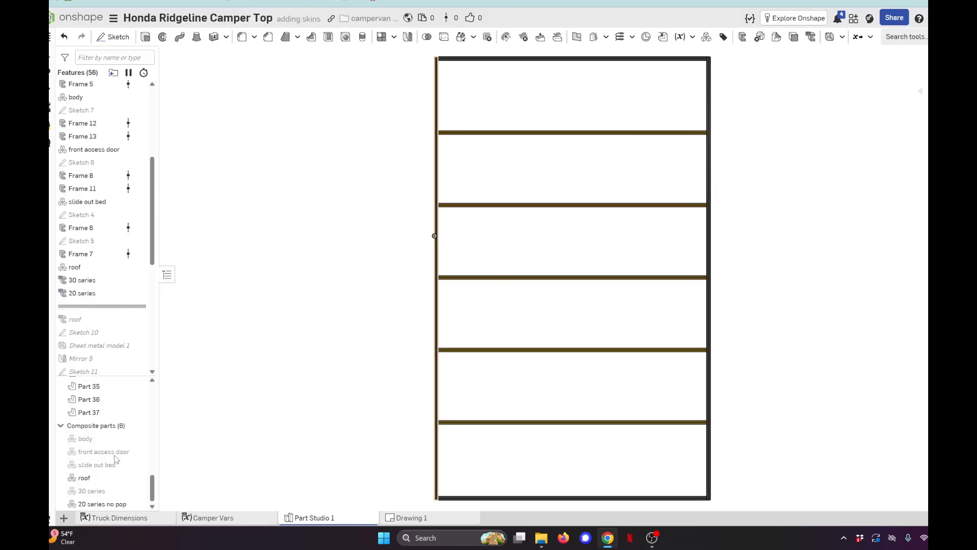
pyautogui.click(138, 427)
pyautogui.click(139, 426)
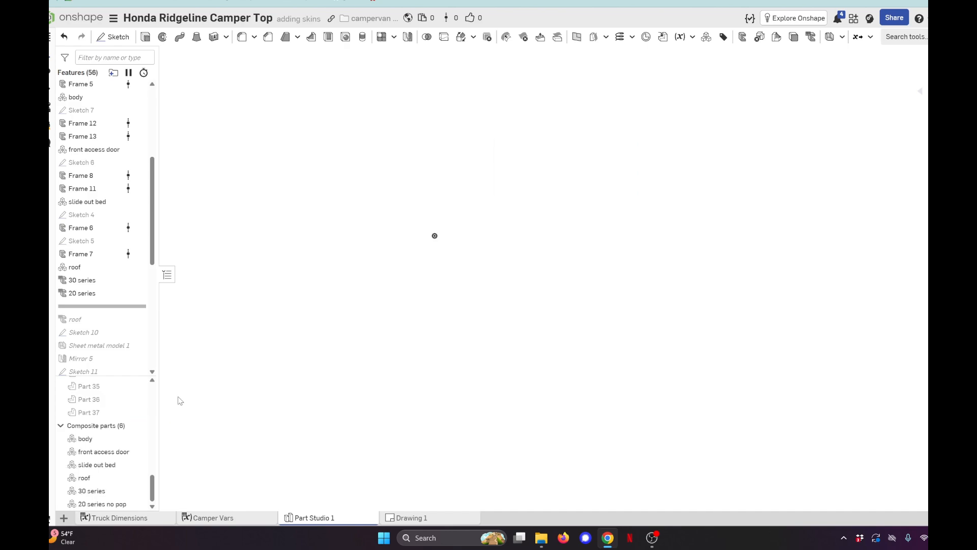
pyautogui.hotkey('shift', '7')
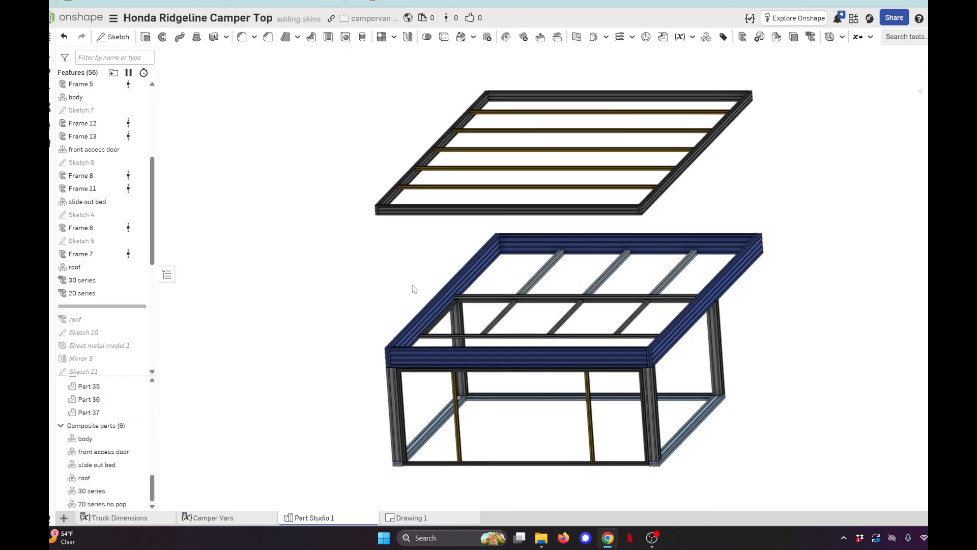
pyautogui.scroll(-5, 393, 244)
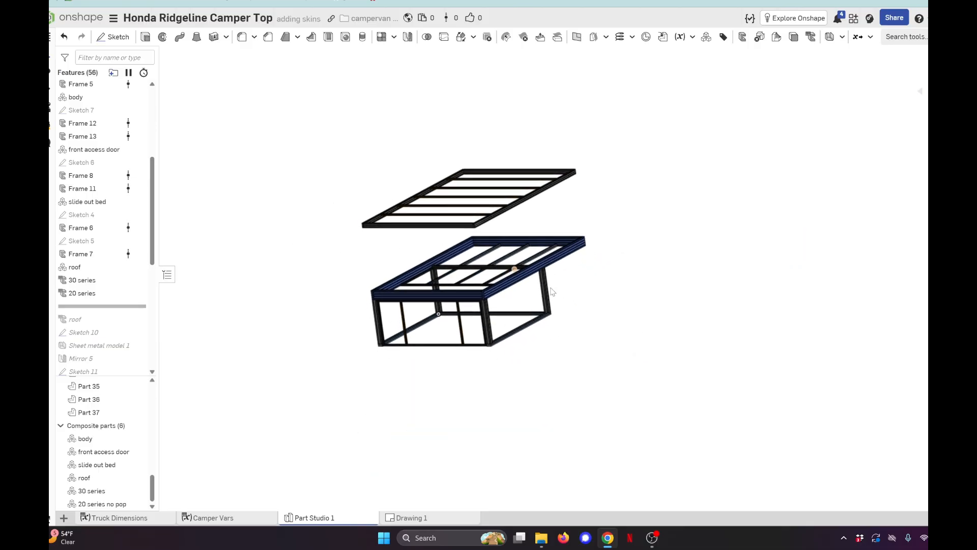
# - Open the 30 series and 20 series cut list features in turn to examine which frames each one includes
pyautogui.click(99, 279)
pyautogui.doubleClick(100, 279)
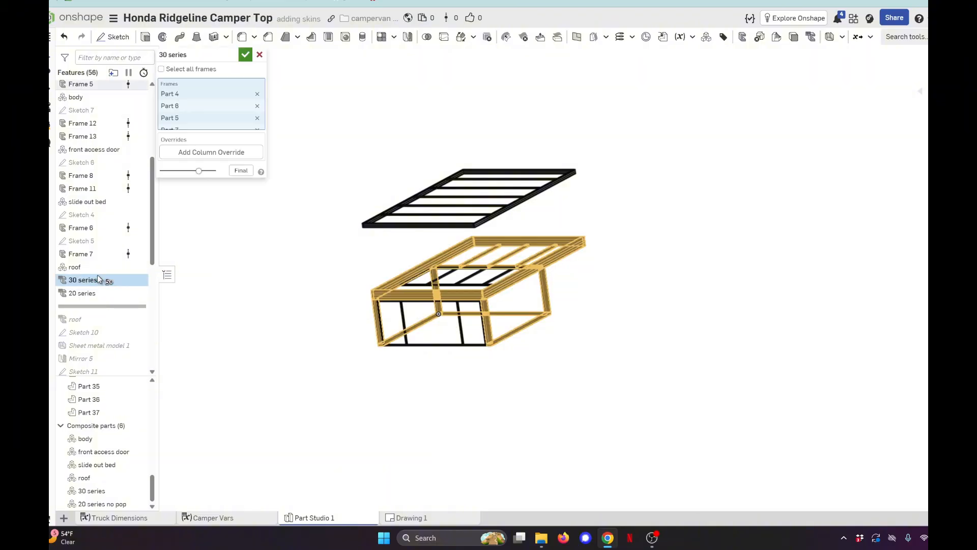
pyautogui.click(246, 55)
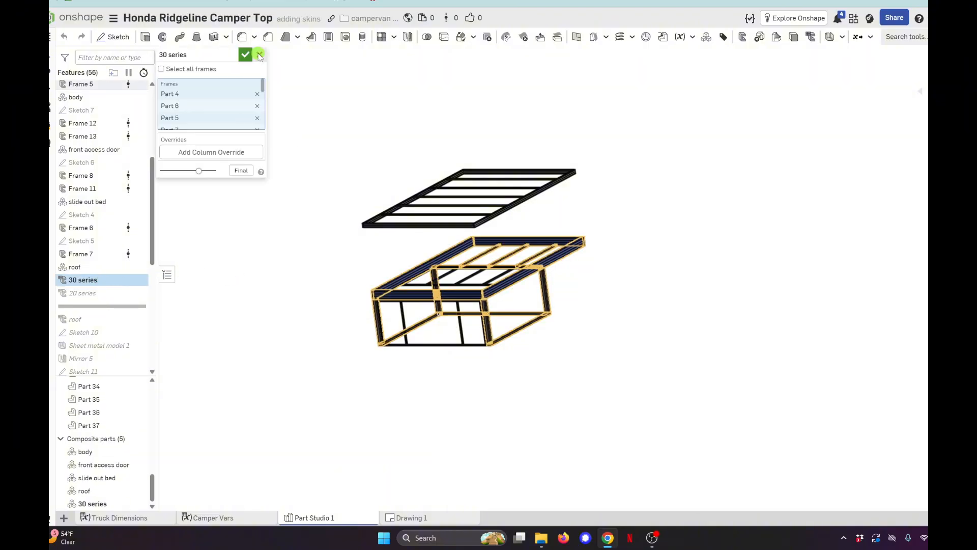
pyautogui.click(79, 294)
pyautogui.doubleClick(80, 298)
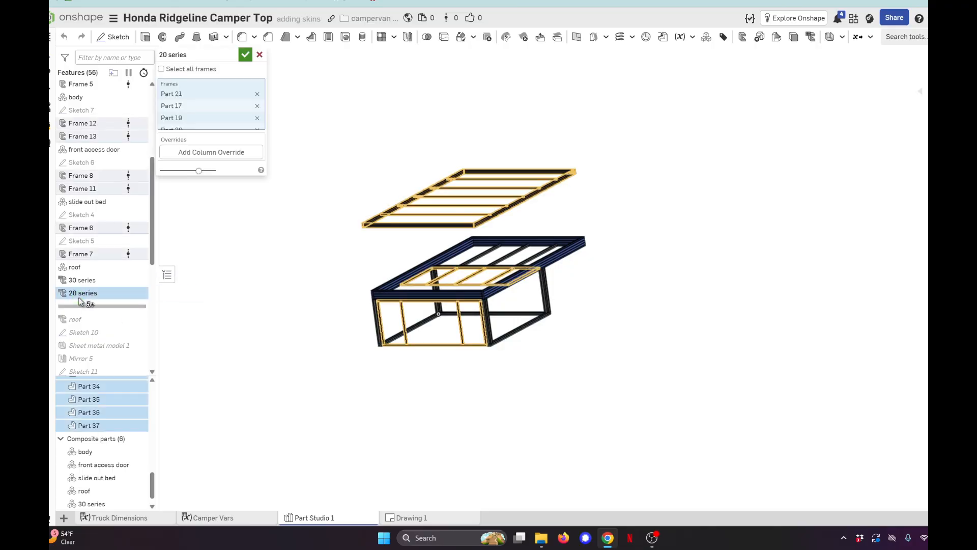
pyautogui.click(260, 54)
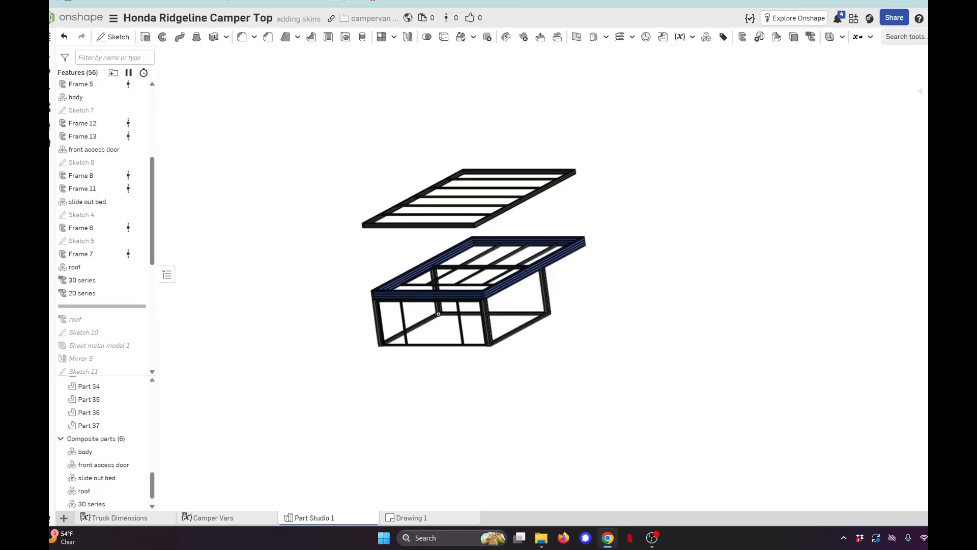
# - Display the cut list tables and highlight 30 series items 1, 2, 3 and 6 to locate their frame members in the model
pyautogui.click(976, 275)
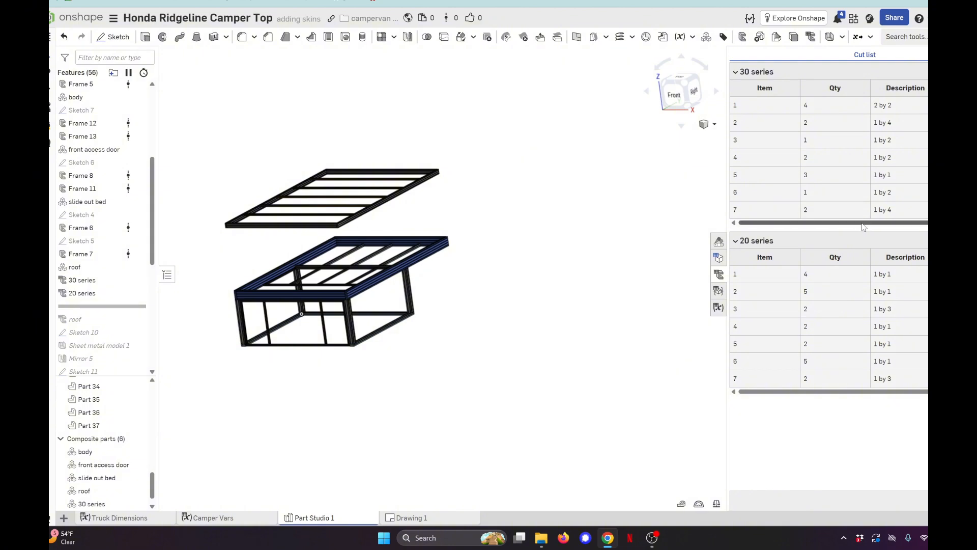
pyautogui.click(893, 141)
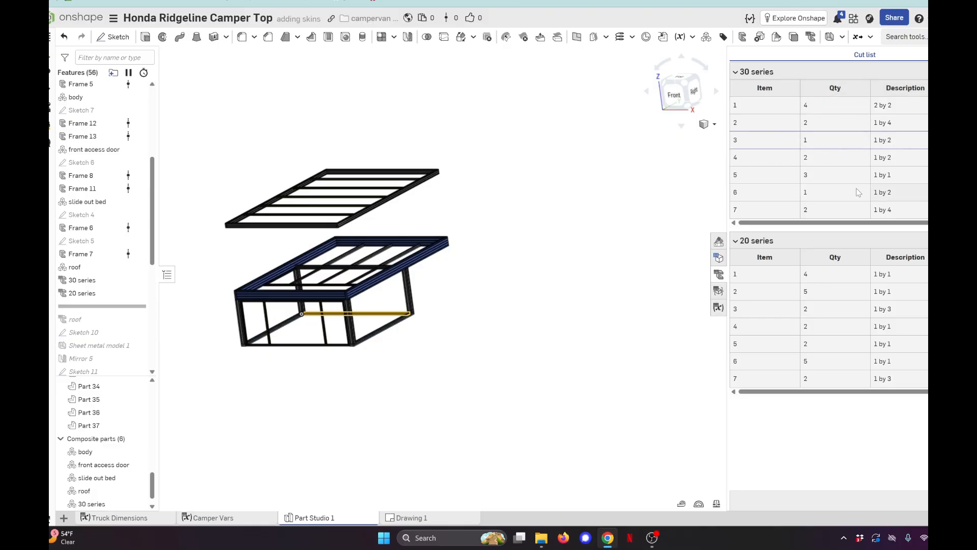
pyautogui.click(891, 123)
pyautogui.click(891, 106)
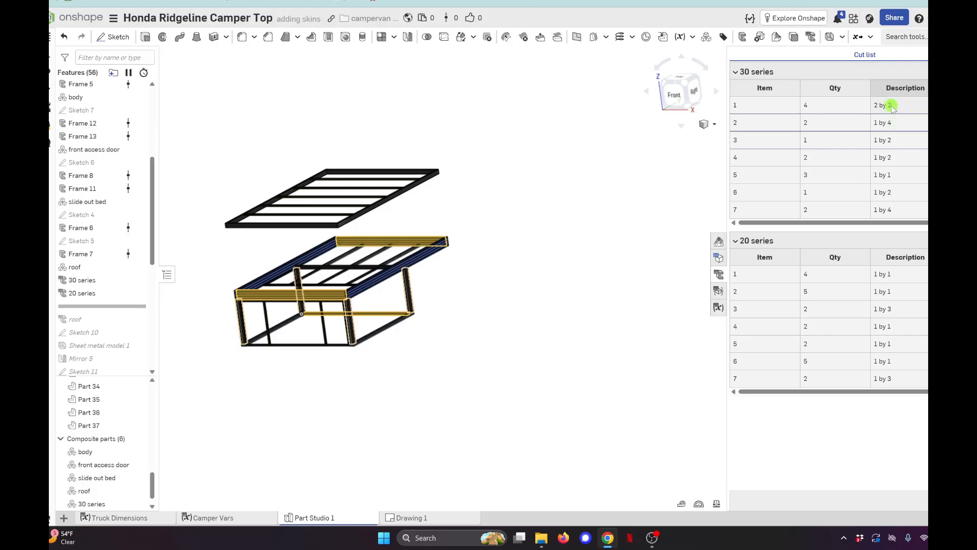
pyautogui.click(629, 181)
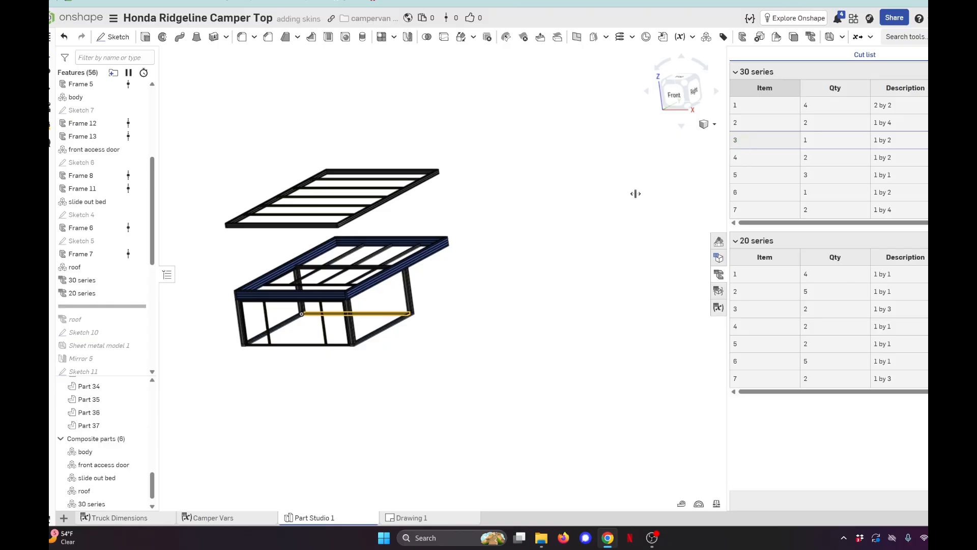
pyautogui.click(613, 203)
pyautogui.click(766, 196)
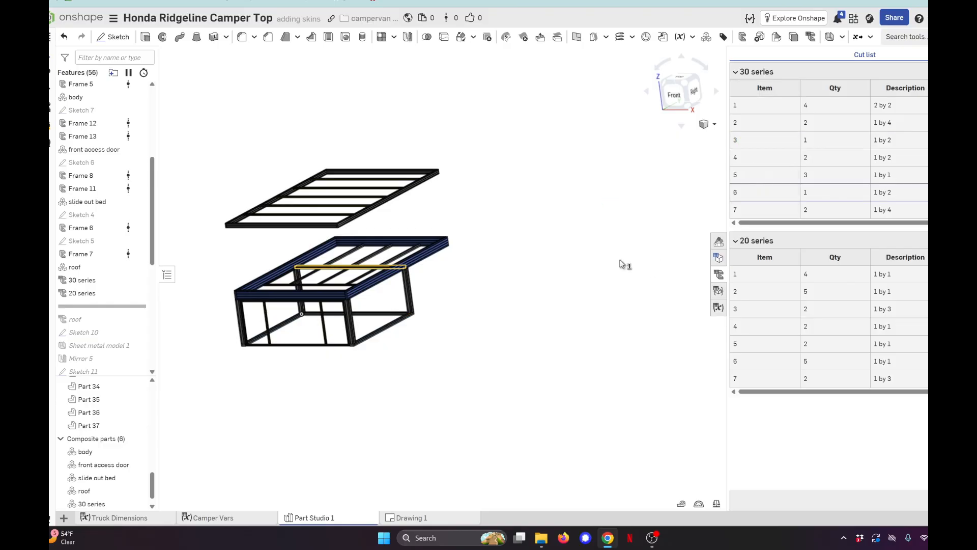
pyautogui.click(623, 234)
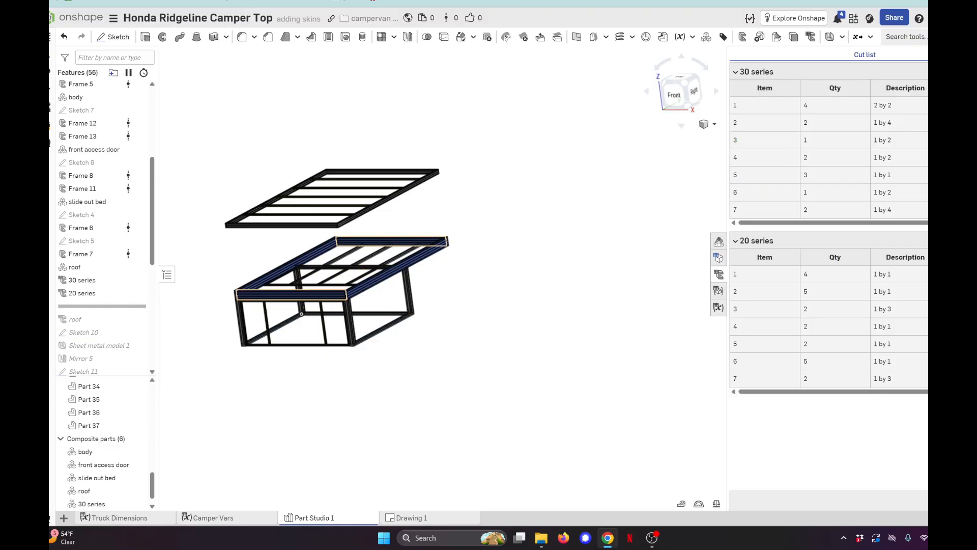